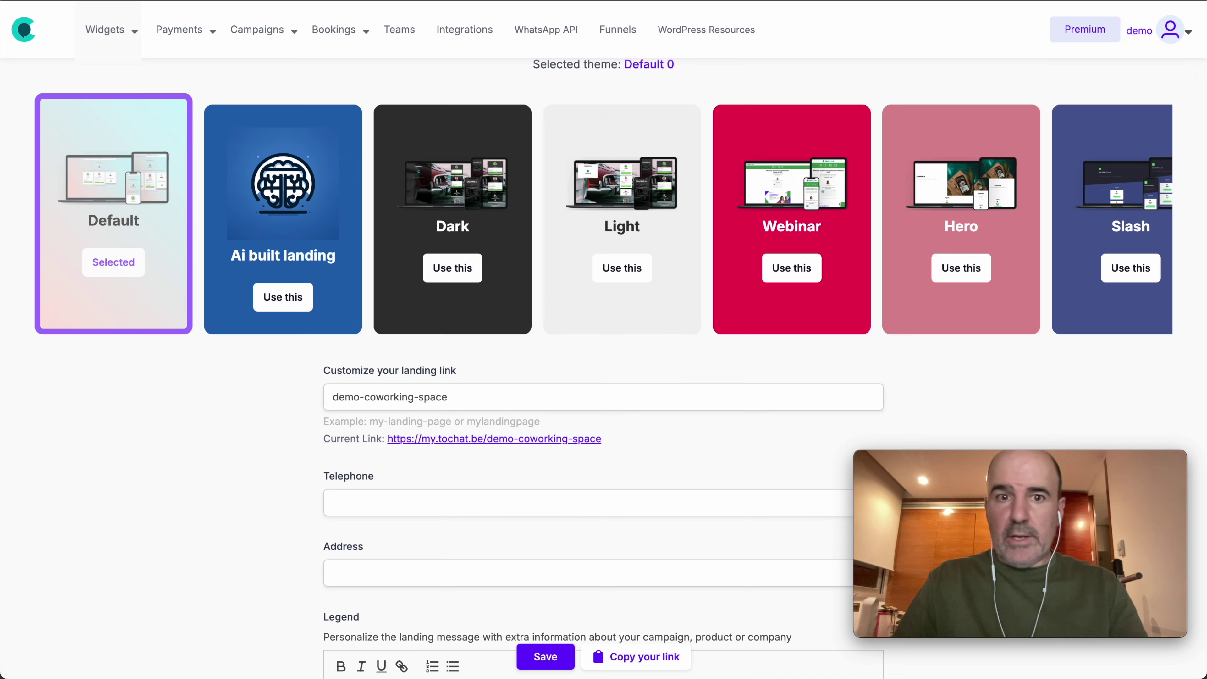
Step: Scroll up to view the Demo Coworking Space landing page booking form
scroll(580, 286, up, 5)
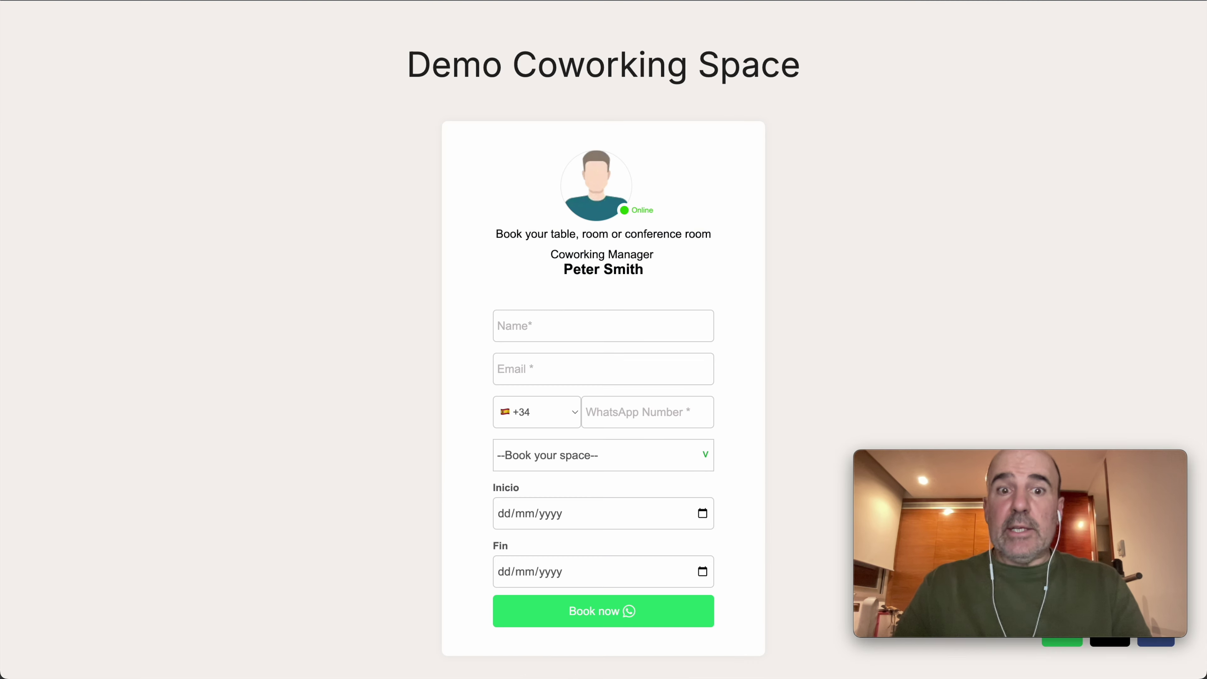
Step: Fill the booking form with the customer's name, e-mail address and WhatsApp number
scroll(477, 207, down, 2)
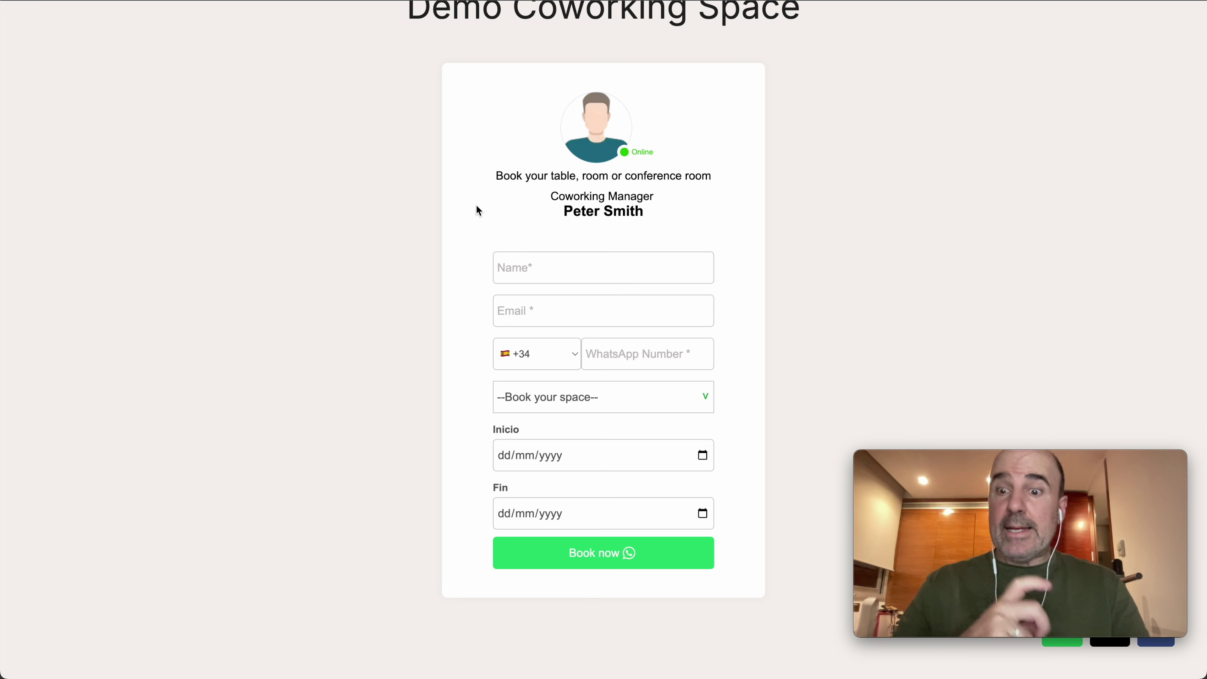
scroll(563, 166, up, 2)
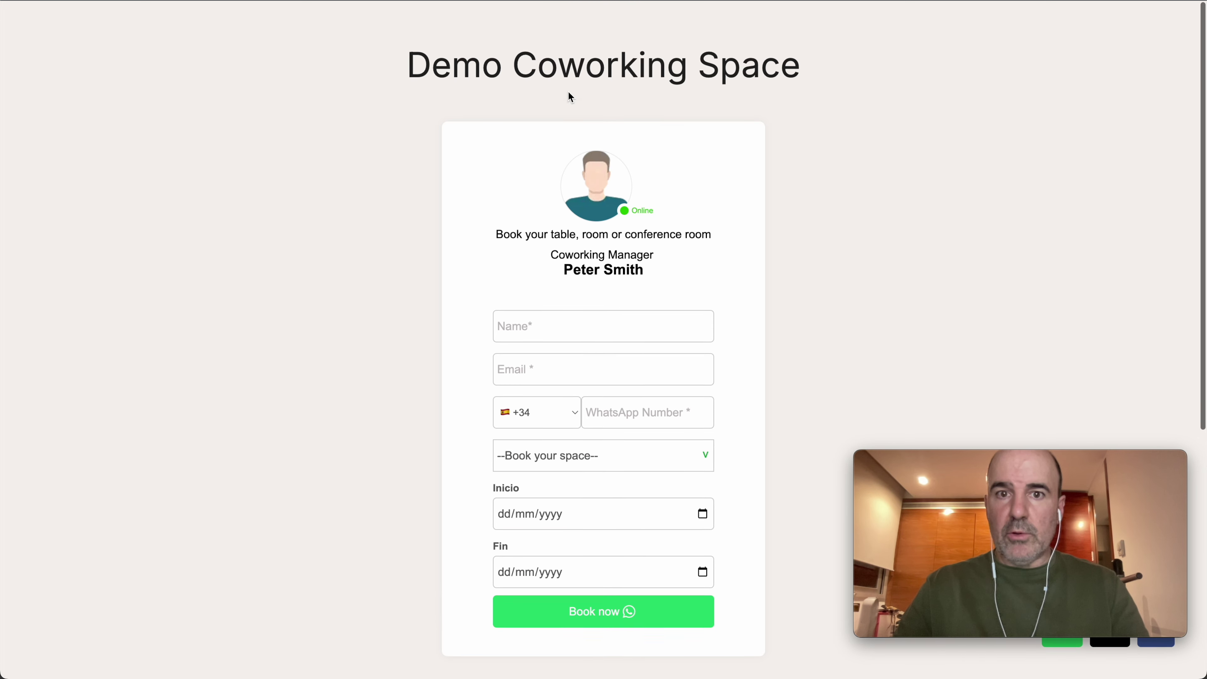
double_click(564, 71)
scroll(546, 228, down, 5)
click(520, 169)
text(cesar)
key(Tab)
key(Tab)
key(Tab)
text(6272542)
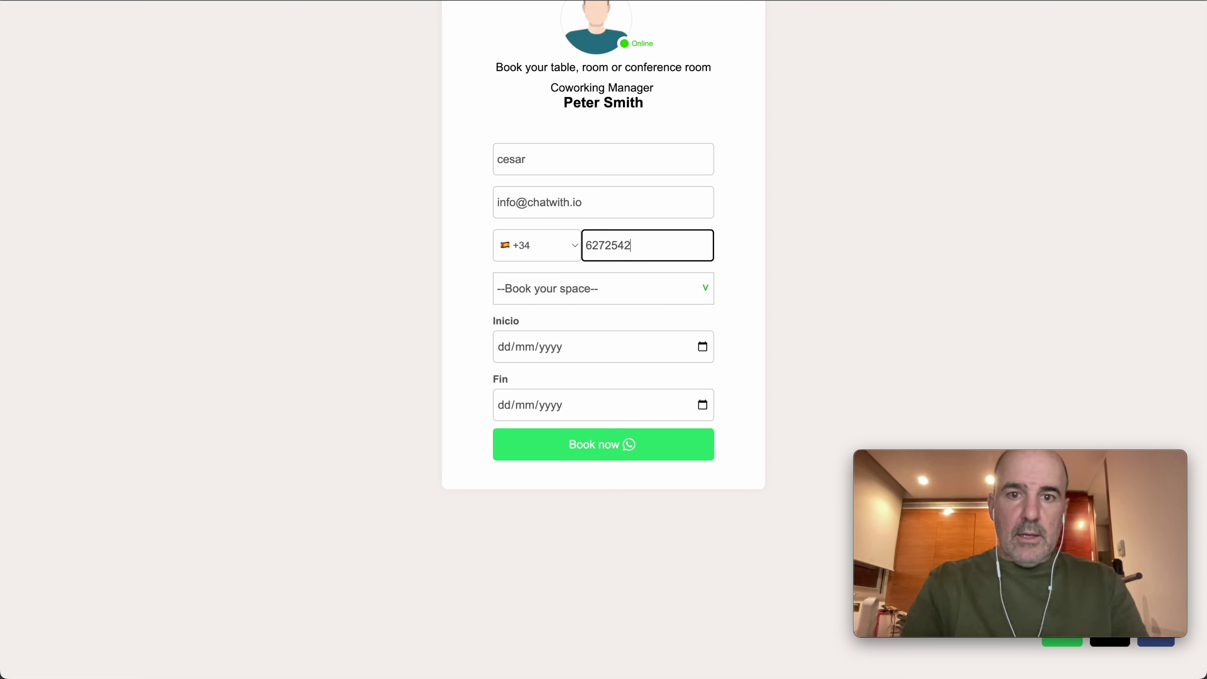
Step: Book Private room for 4 from 11 to 18 November 2024
click(573, 281)
click(594, 380)
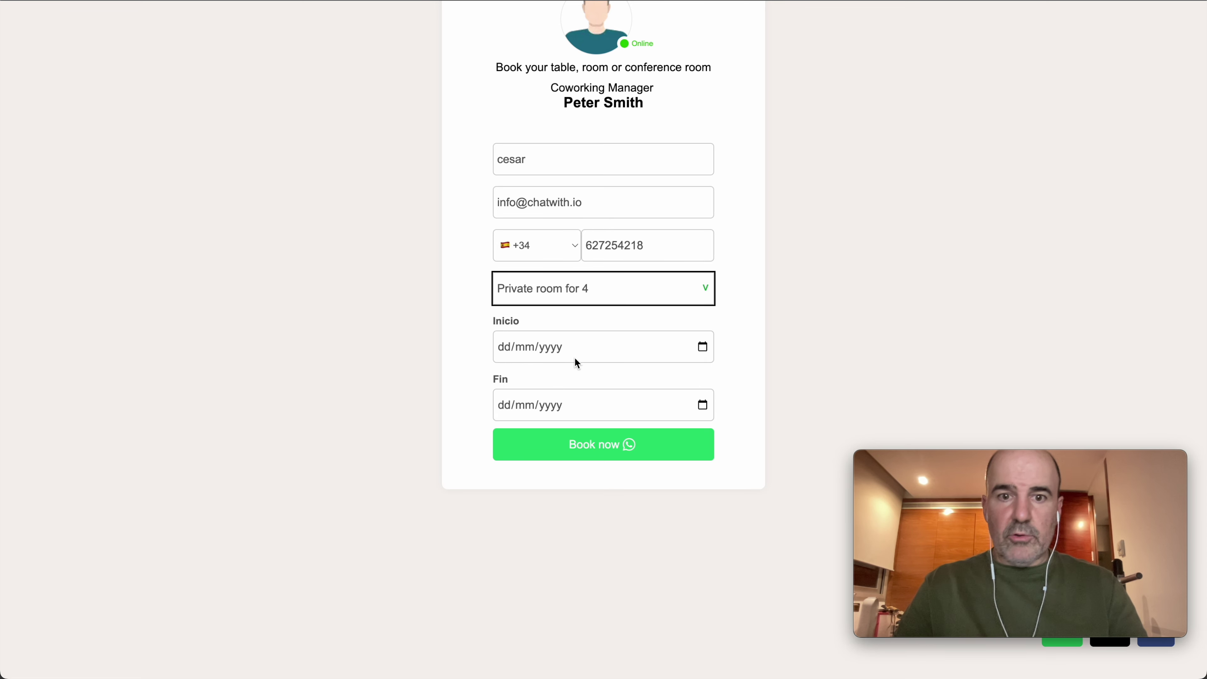
click(705, 350)
click(517, 468)
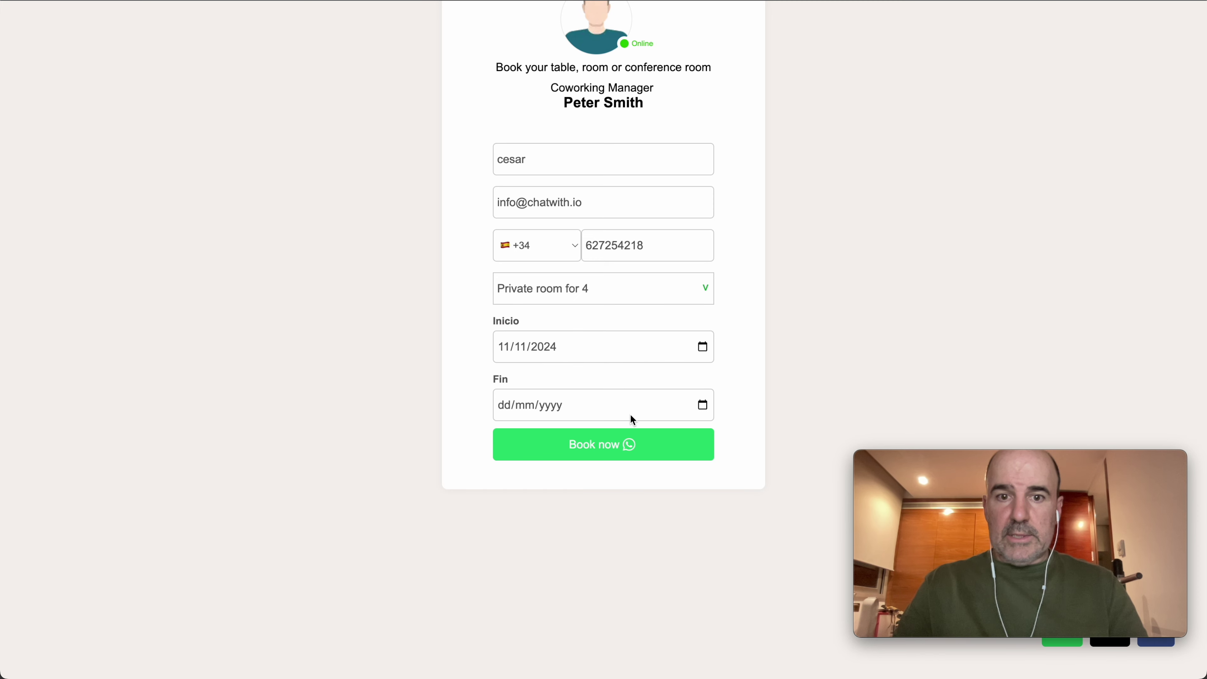
click(702, 403)
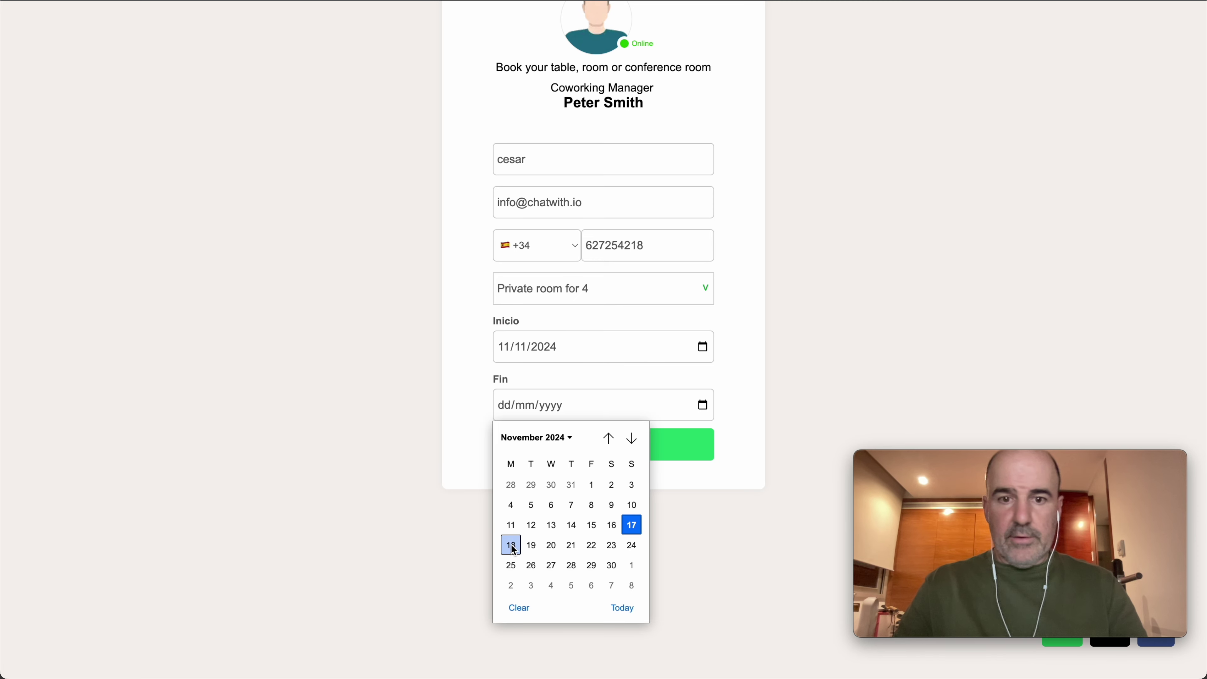
key(Escape)
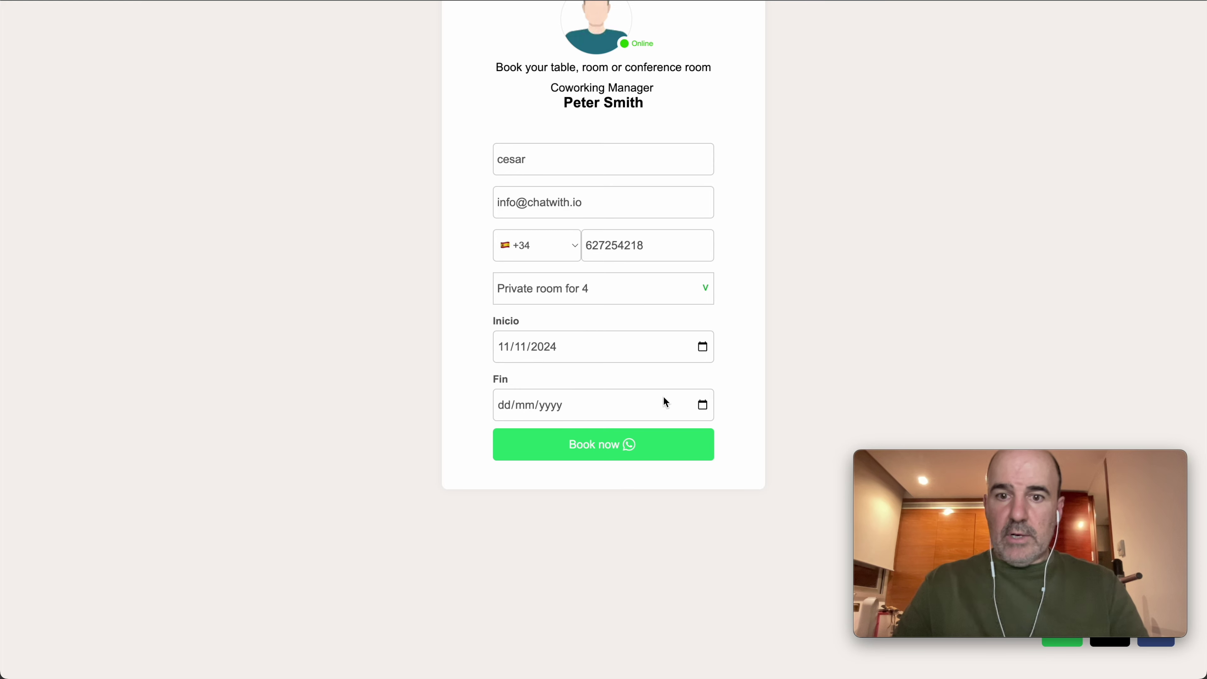
click(703, 404)
click(511, 547)
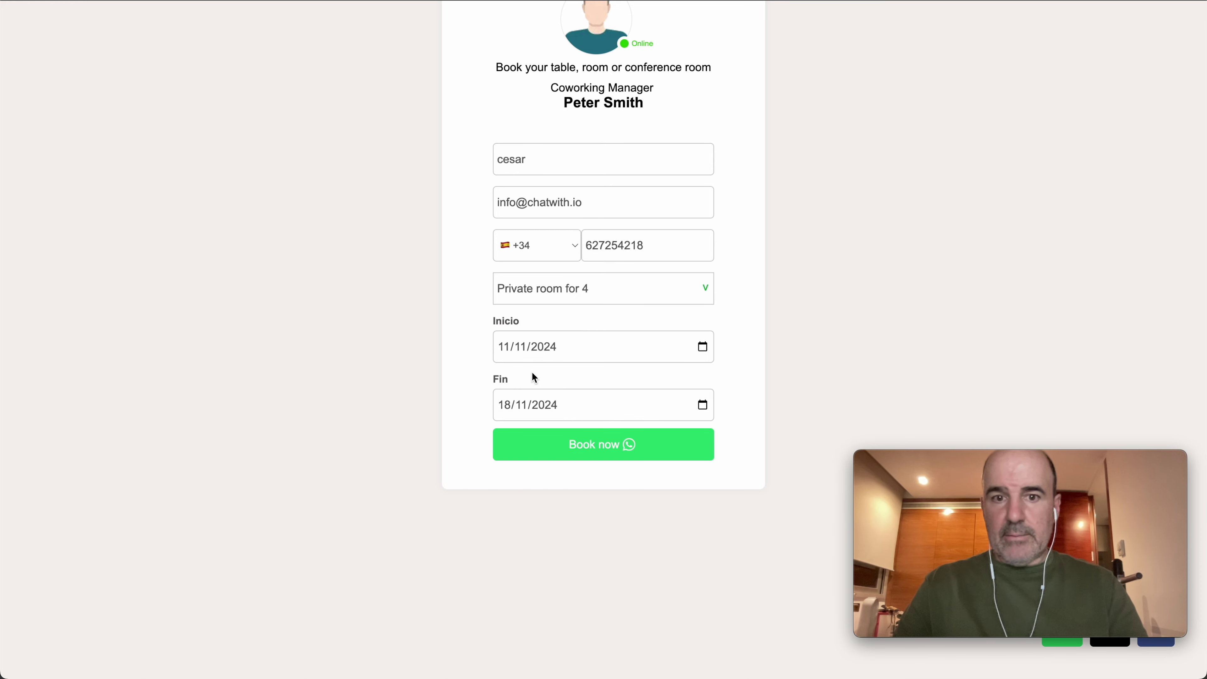
click(585, 457)
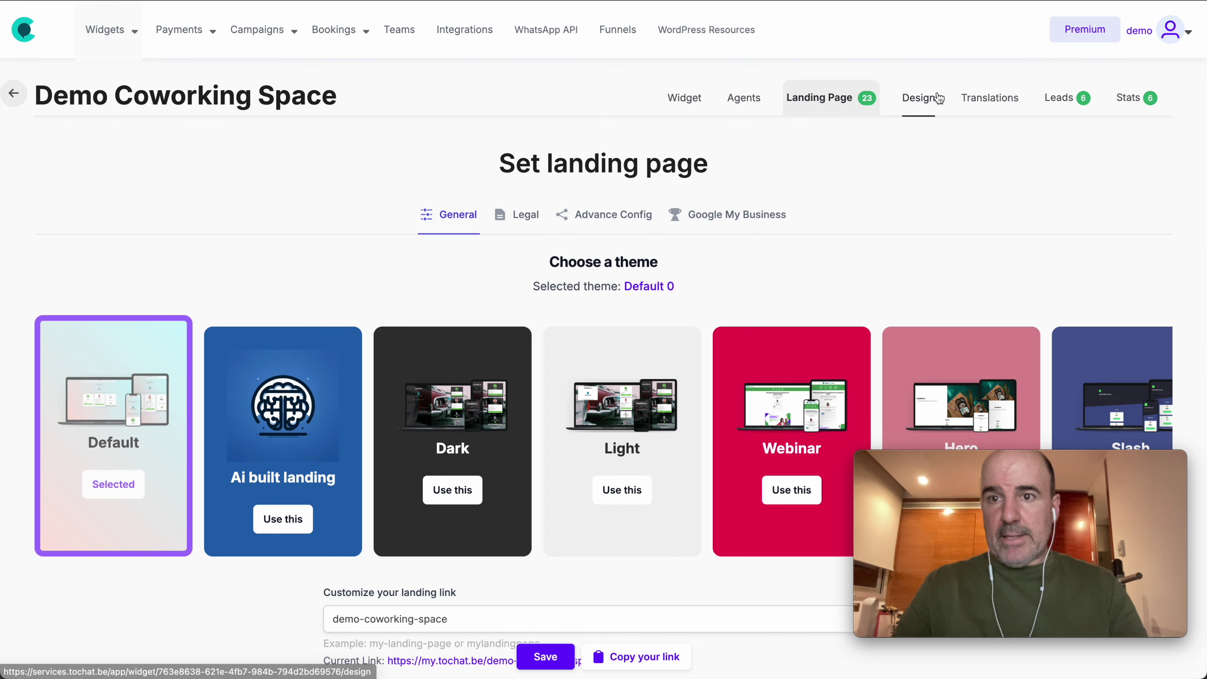
Step: Review the new Private room for 4 lead in the Leads table, then show the bookings calendar
click(1068, 110)
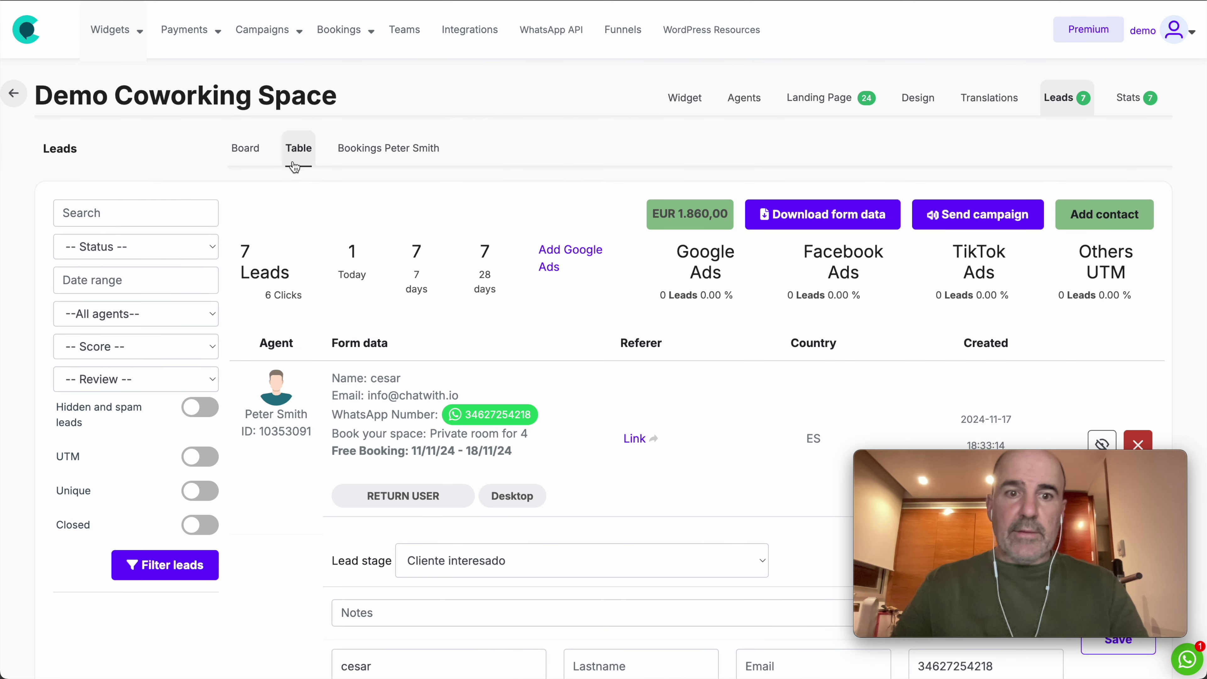
drag(345, 387, 542, 452)
click(542, 452)
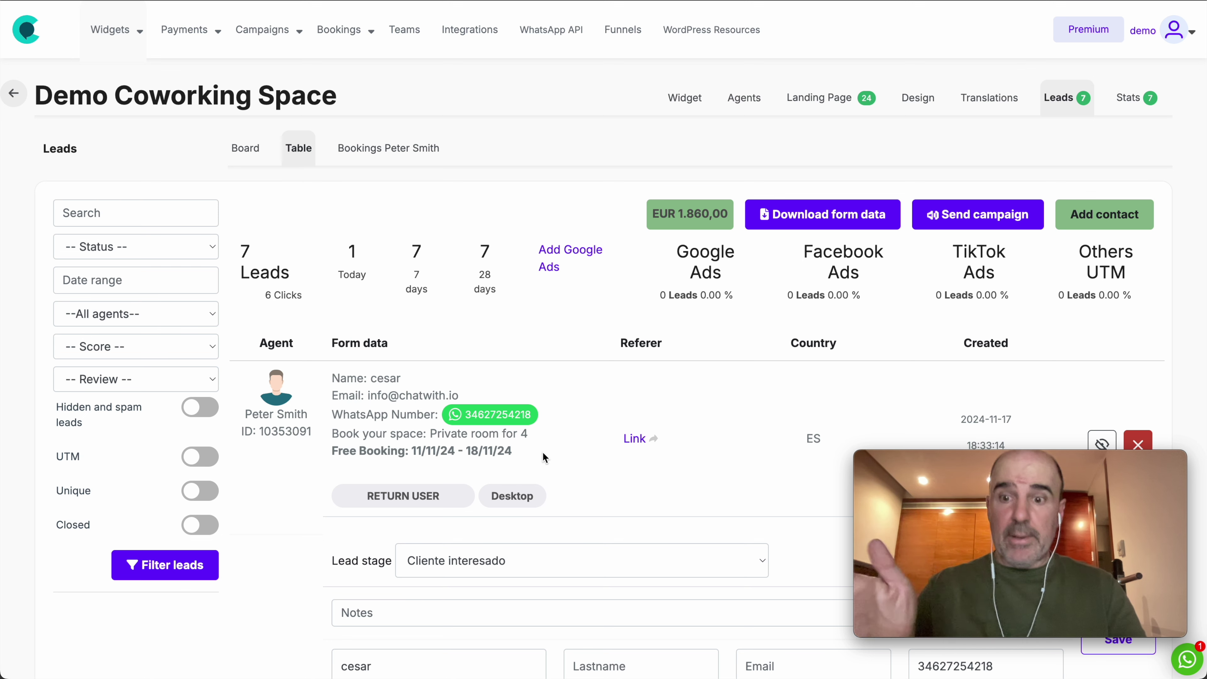
click(394, 150)
Step: Open the Private room for 4 booking on the calendar and update it
scroll(585, 461, right, 5)
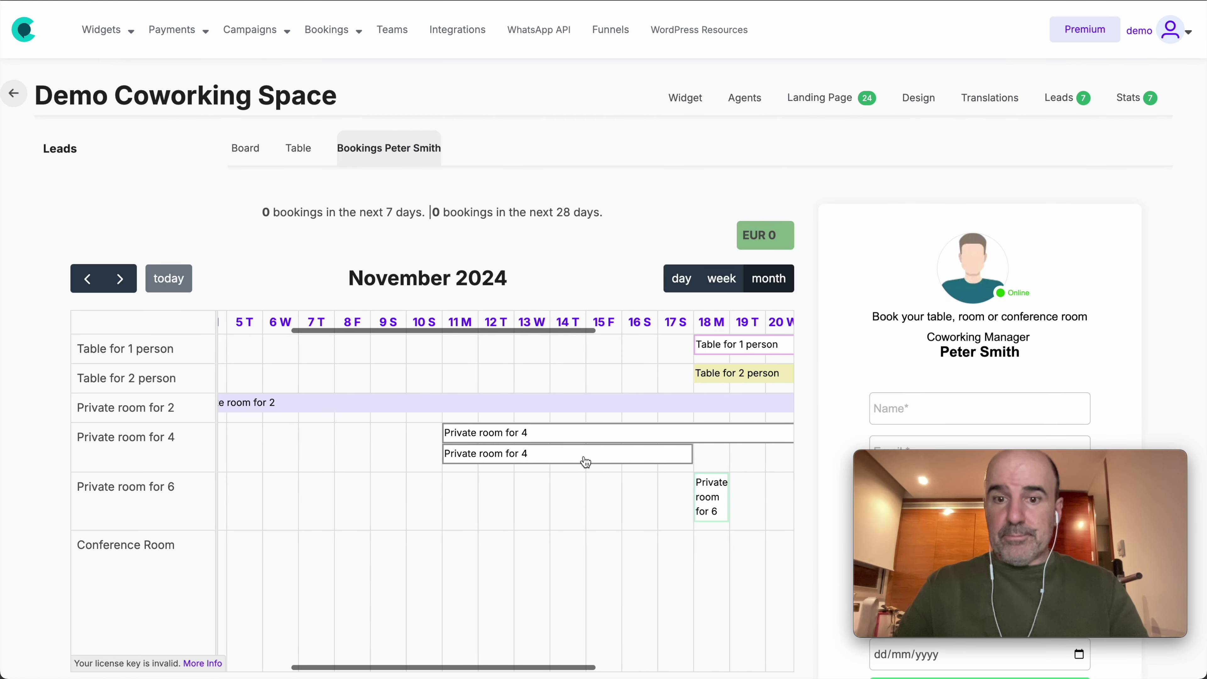
scroll(603, 448, right, 5)
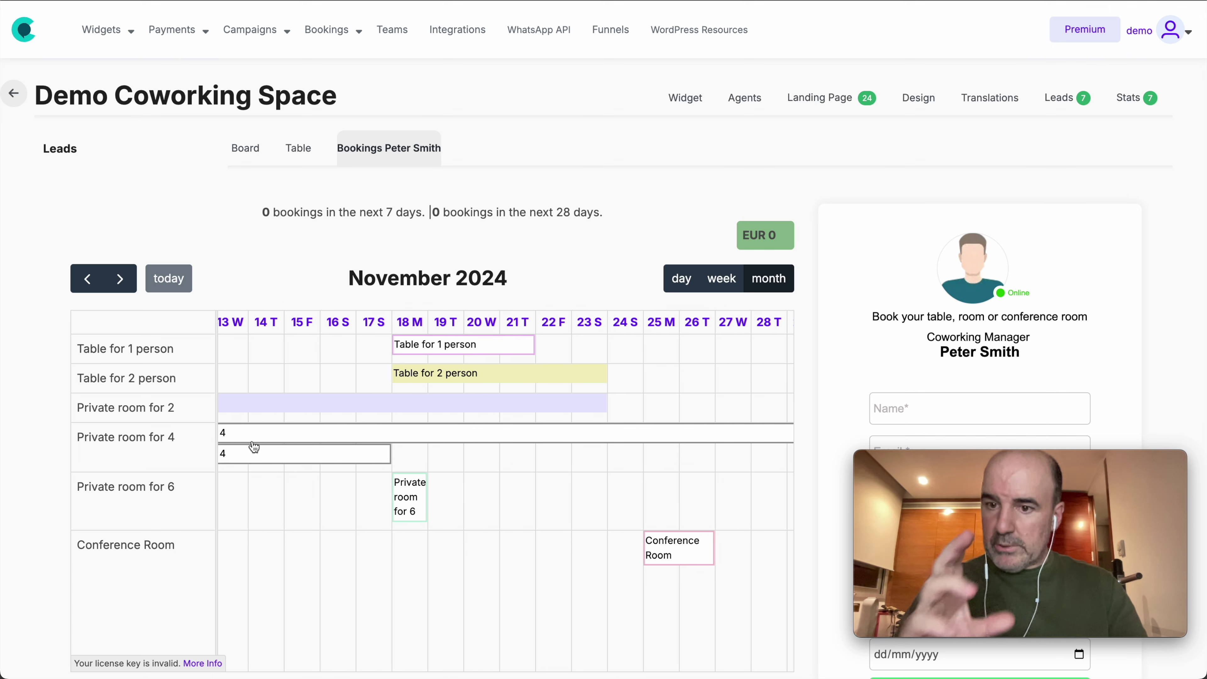
scroll(346, 425, left, 5)
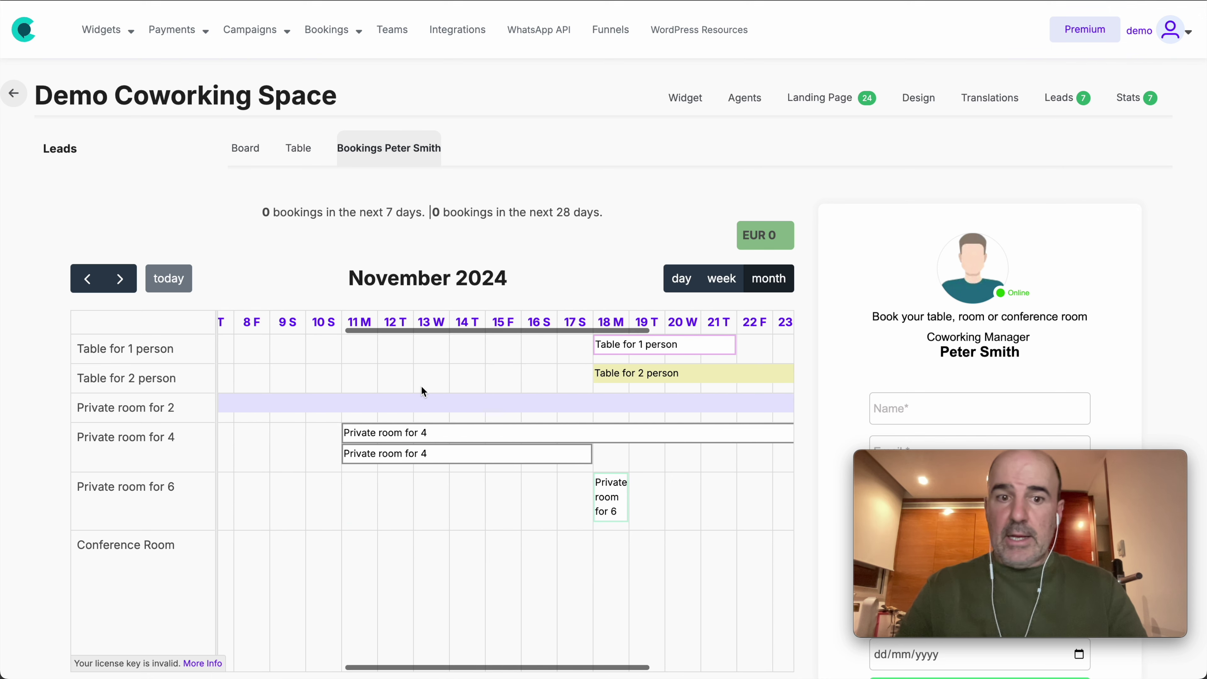
click(418, 459)
click(609, 527)
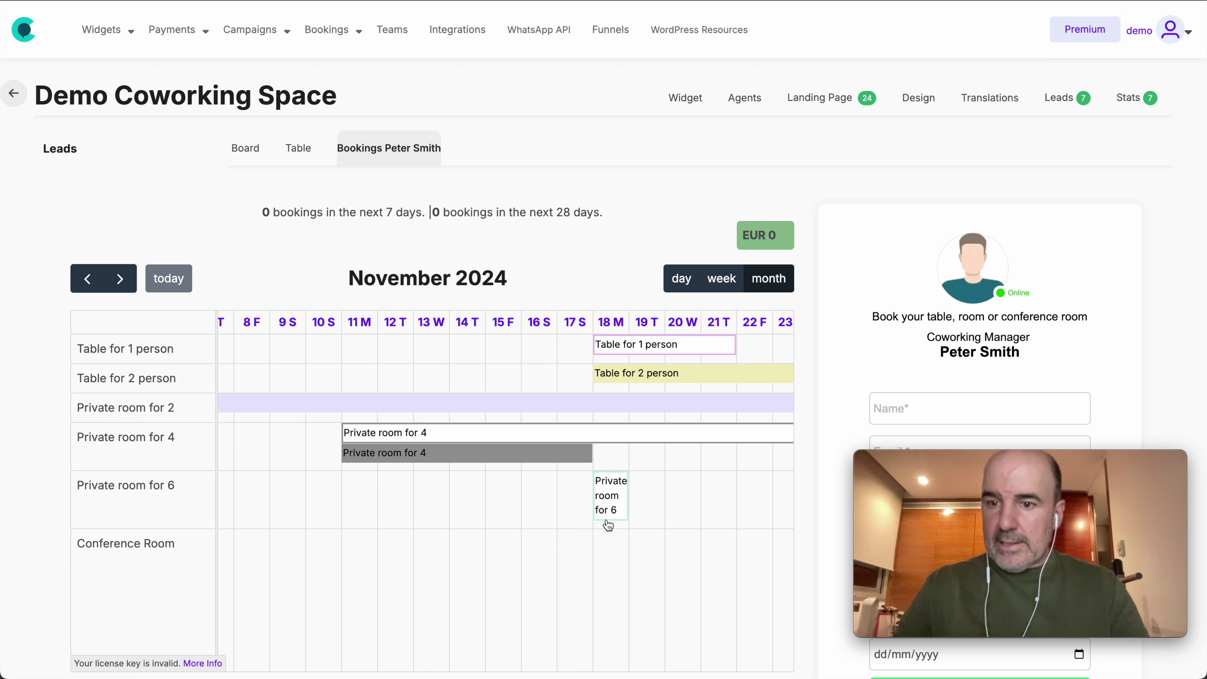
Step: Drag the Private room for 4 booking to 23–29 November, confirming each move
drag(456, 457, 660, 455)
click(722, 72)
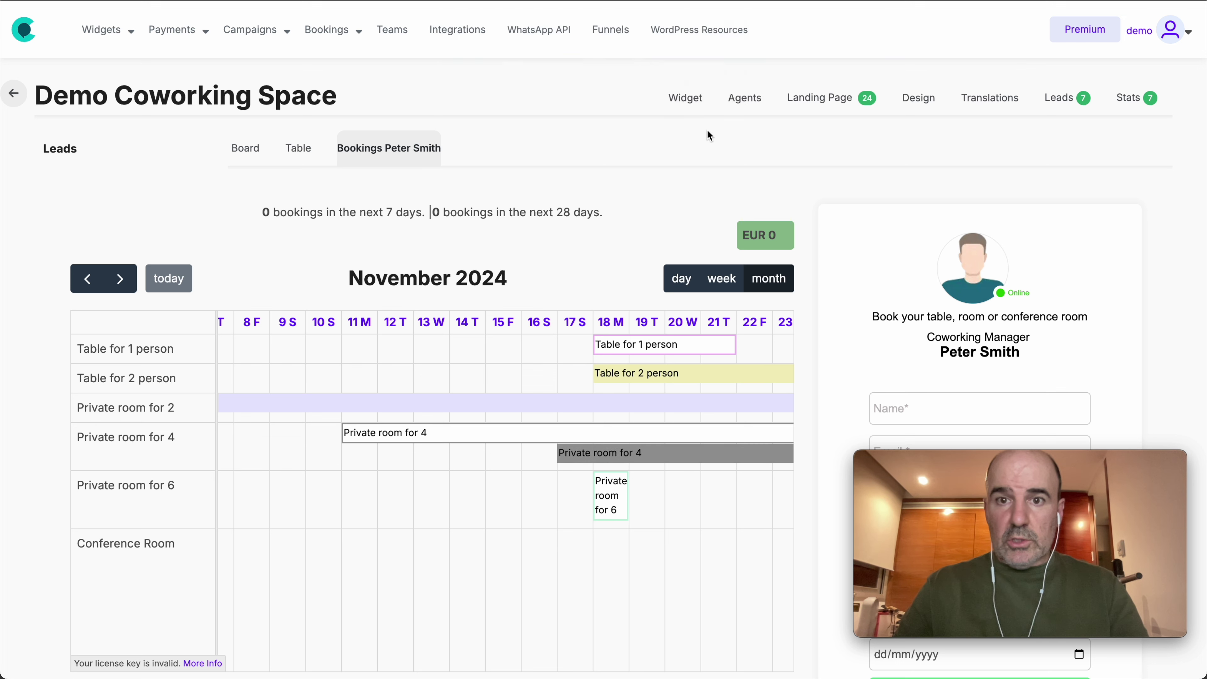
scroll(684, 490, right, 5)
drag(504, 458, 713, 457)
click(713, 74)
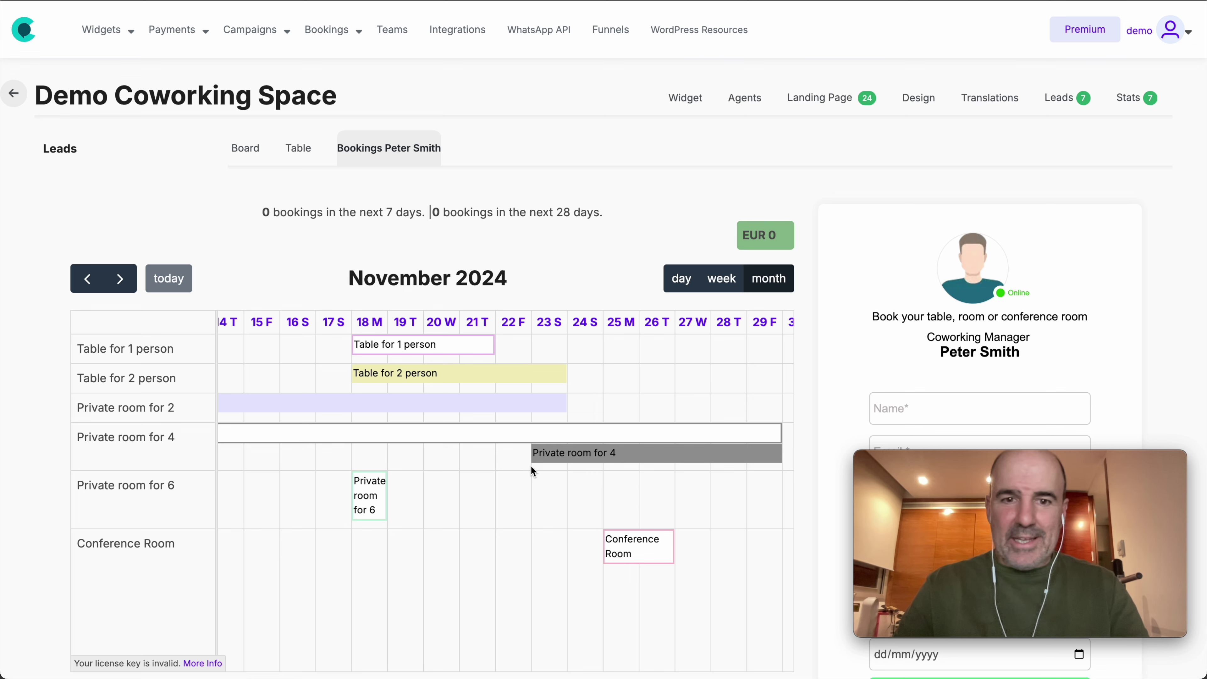
scroll(533, 470, left, 4)
drag(71, 350, 216, 391)
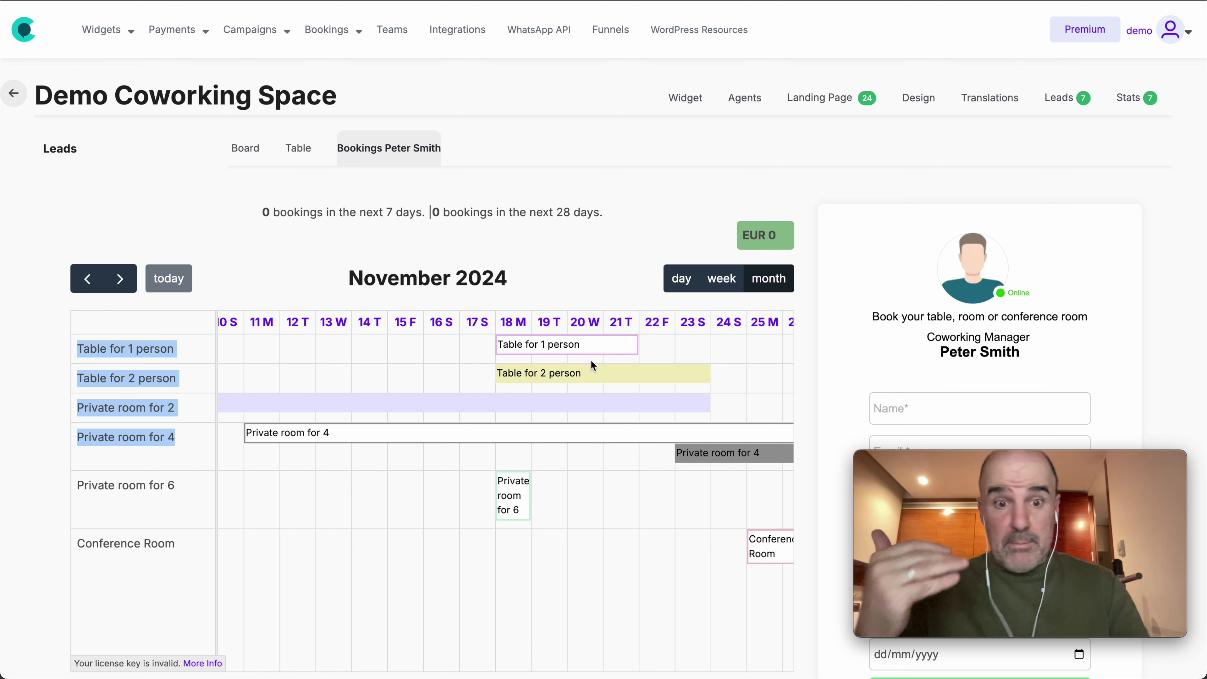
Step: Scroll the November 2024 timeline to show bookings from 14 to 29 November
scroll(665, 419, left, 5)
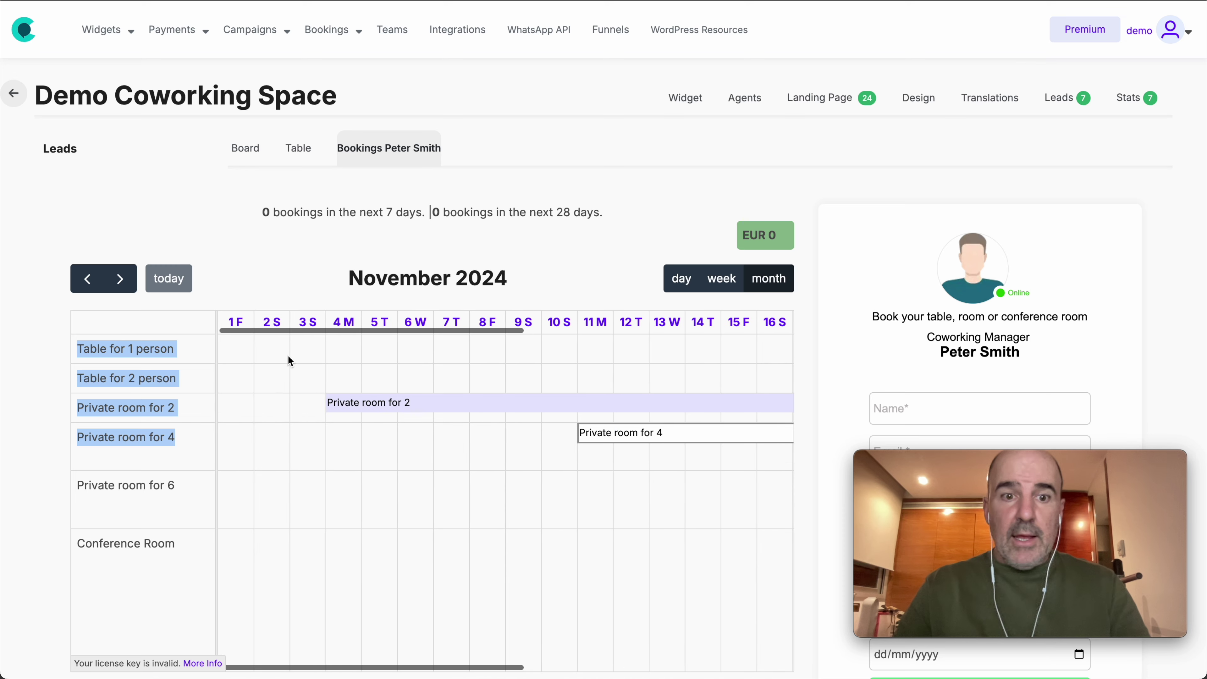
scroll(379, 364, right, 7)
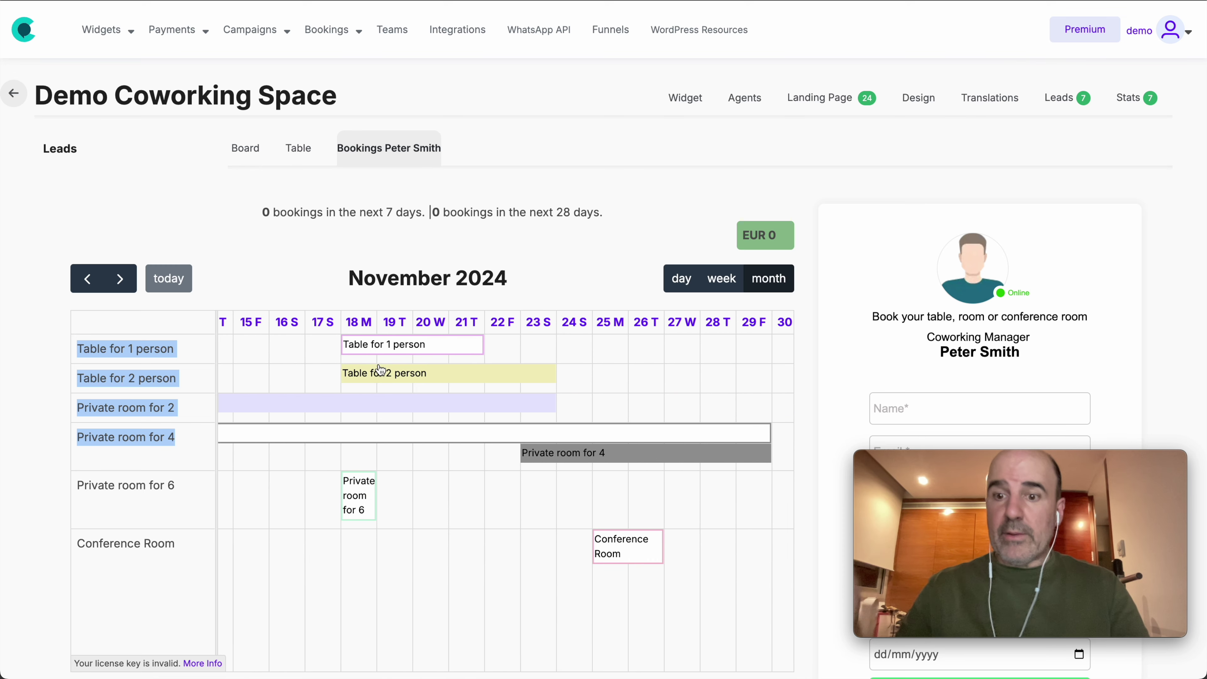
scroll(380, 370, right, 1)
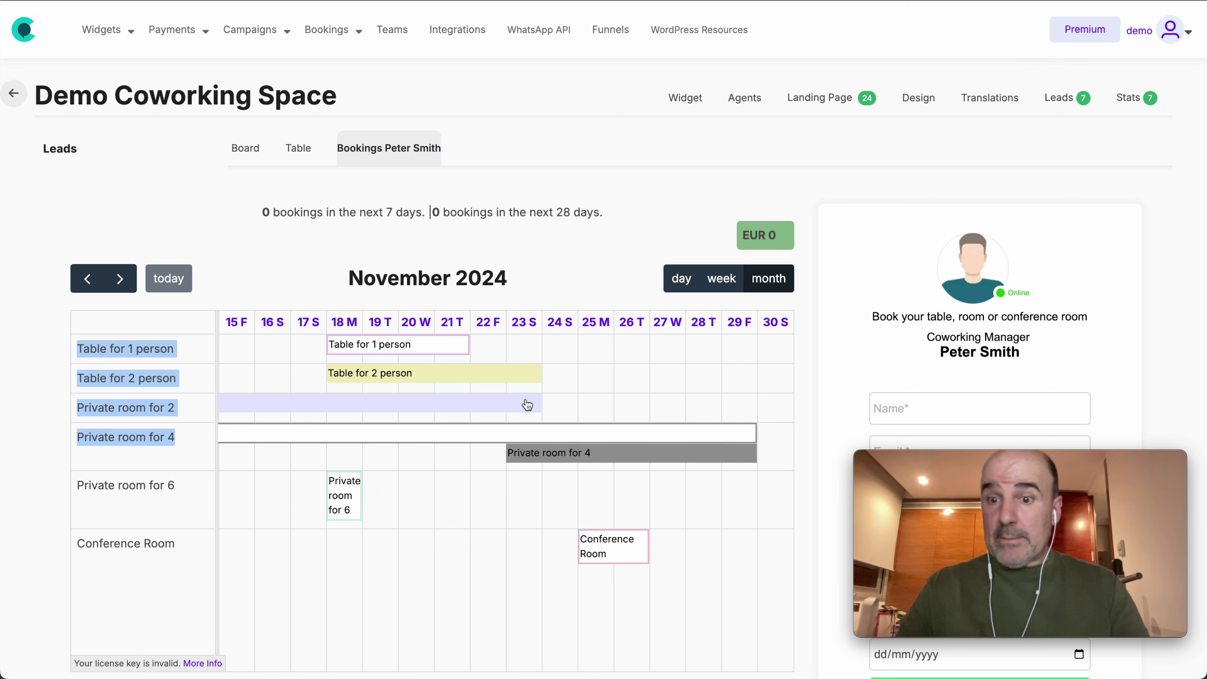
click(121, 280)
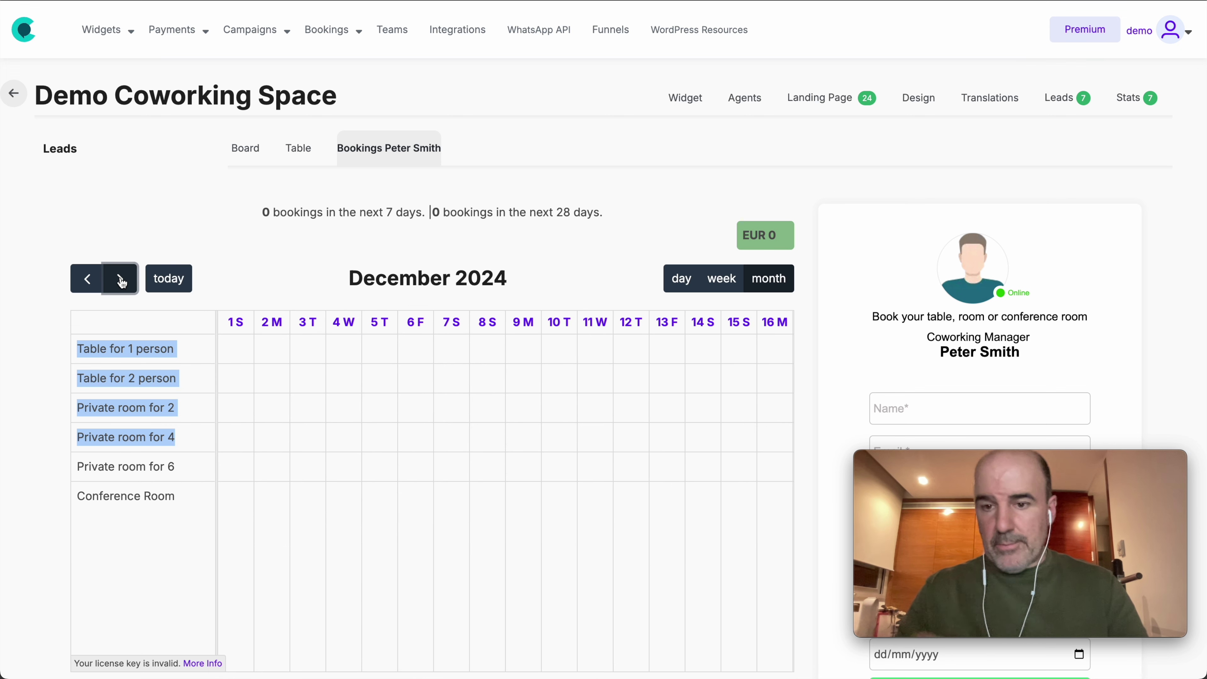
click(81, 285)
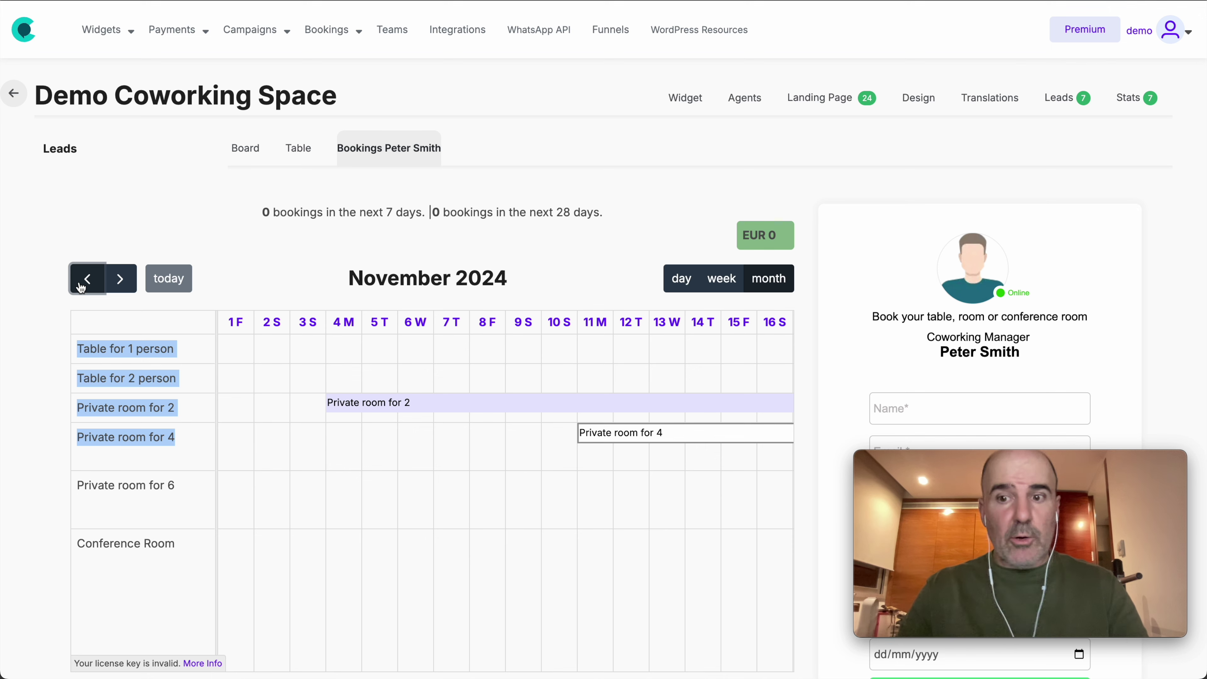
scroll(868, 320, down, 5)
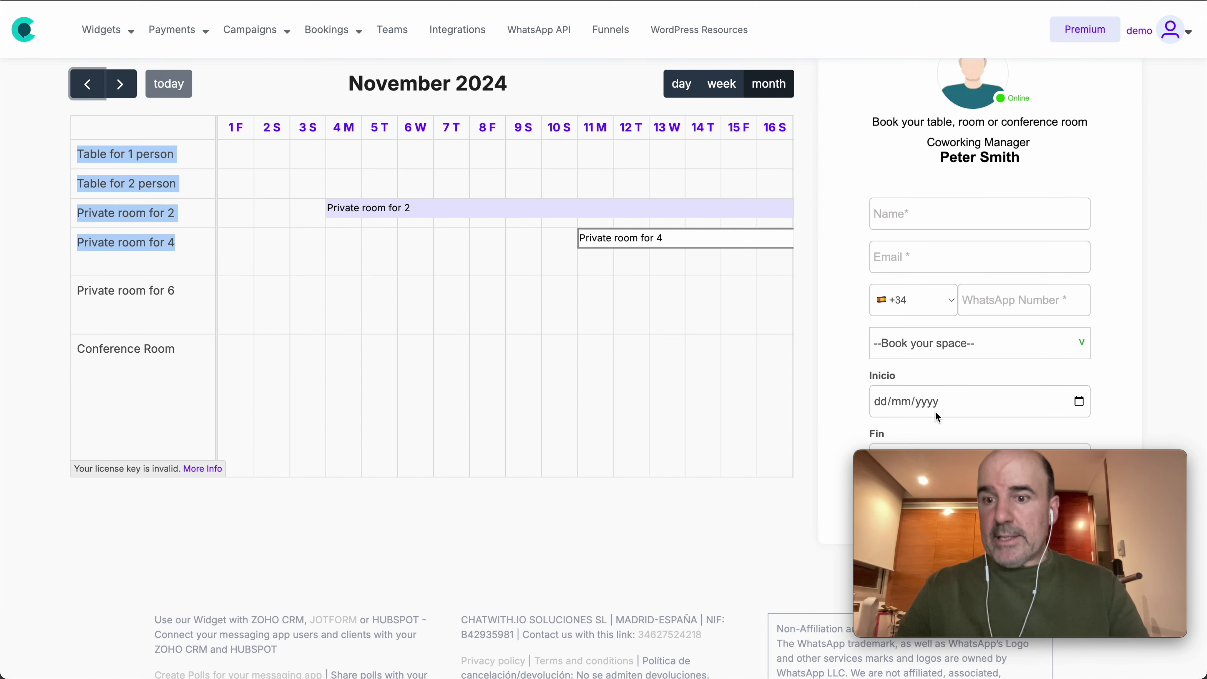
scroll(935, 411, up, 5)
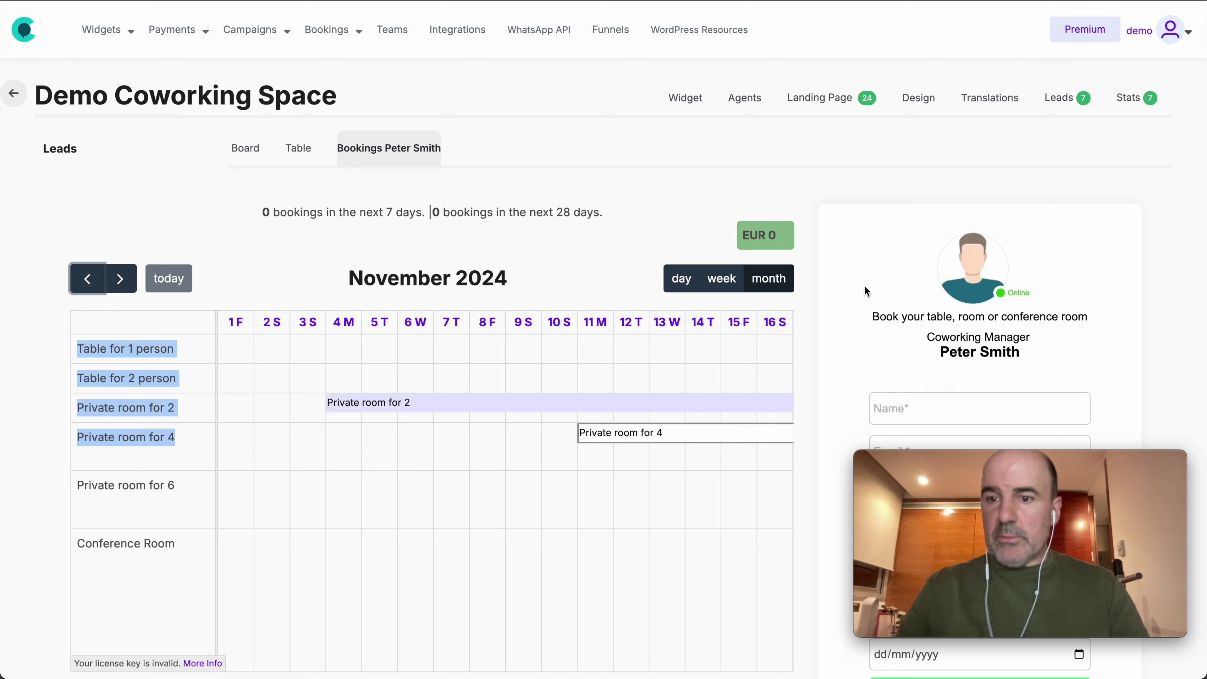
scroll(865, 285, down, 5)
scroll(539, 263, right, 10)
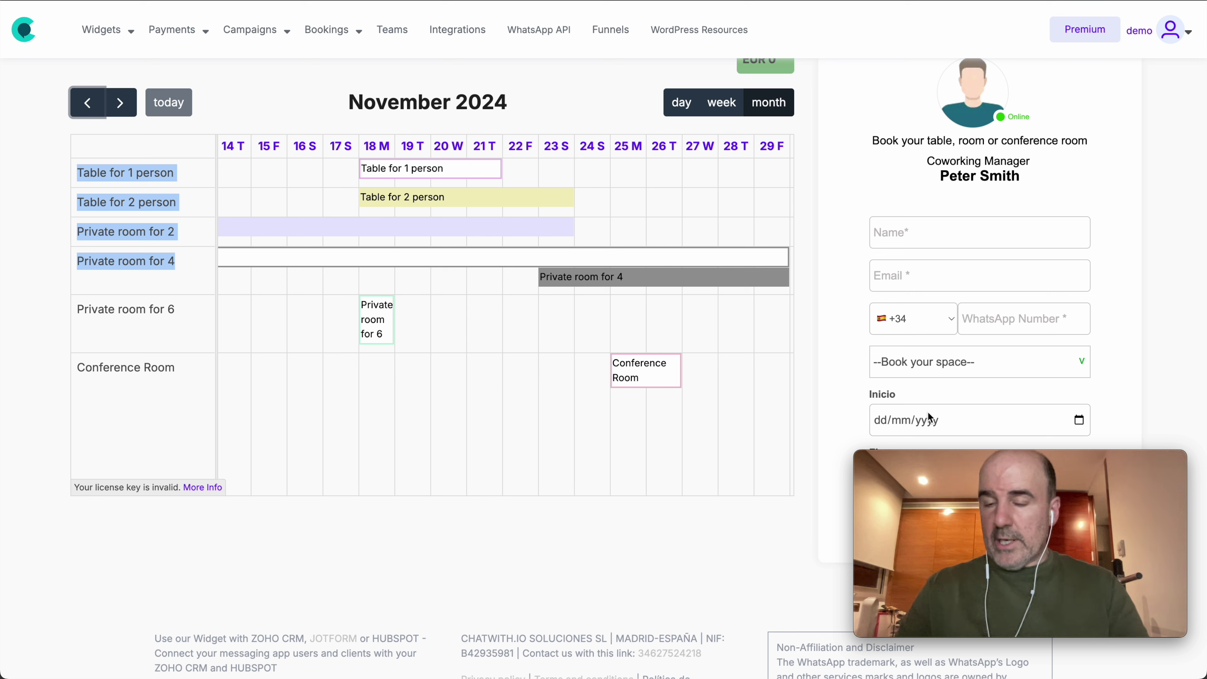
Step: Enter the customer's name, corrected e-mail address and WhatsApp number
scroll(927, 410, down, 2)
click(897, 161)
text(peter)
click(879, 220)
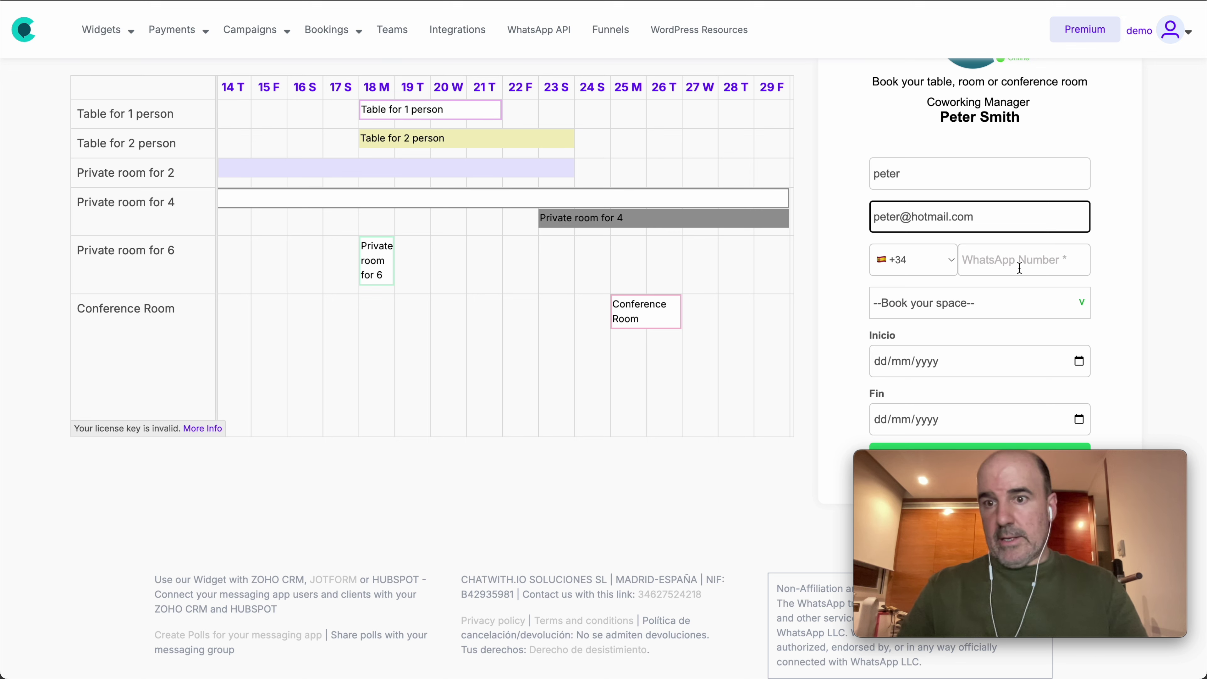
click(1020, 268)
Step: Request Private room for 6 from 23 to 27 November, skip WhatsApp and return to bookings
click(997, 303)
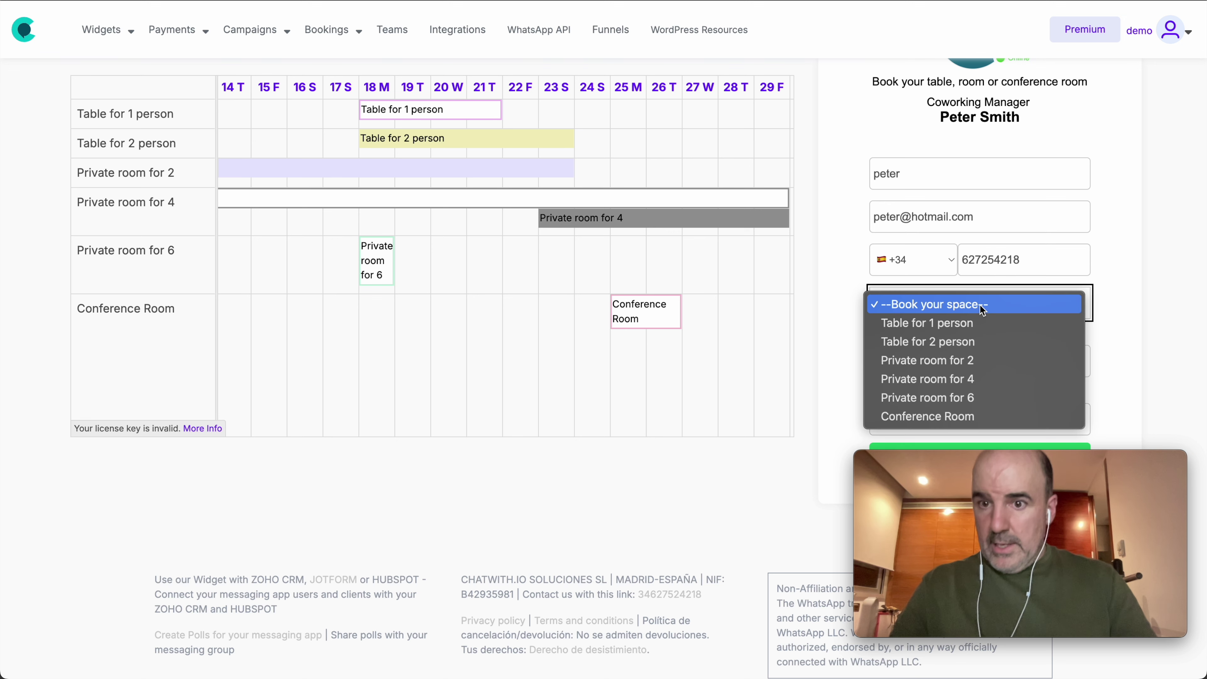
click(994, 399)
click(931, 366)
click(1079, 362)
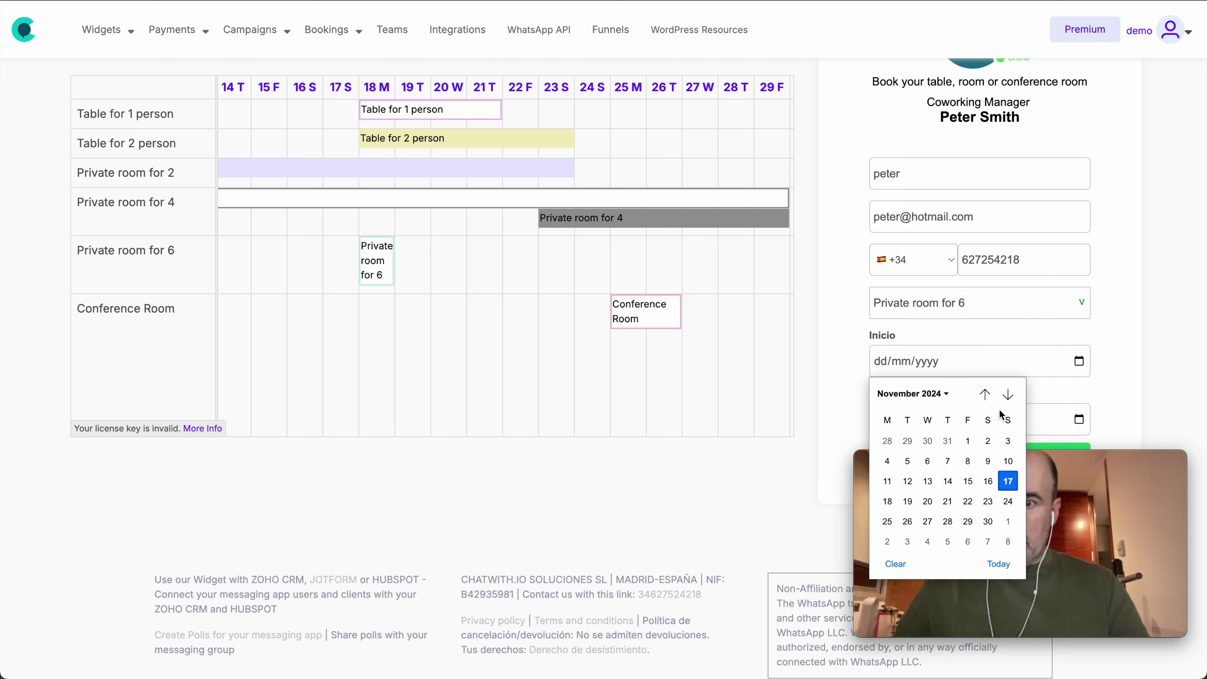
click(988, 501)
scroll(1022, 428, down, 2)
click(1079, 323)
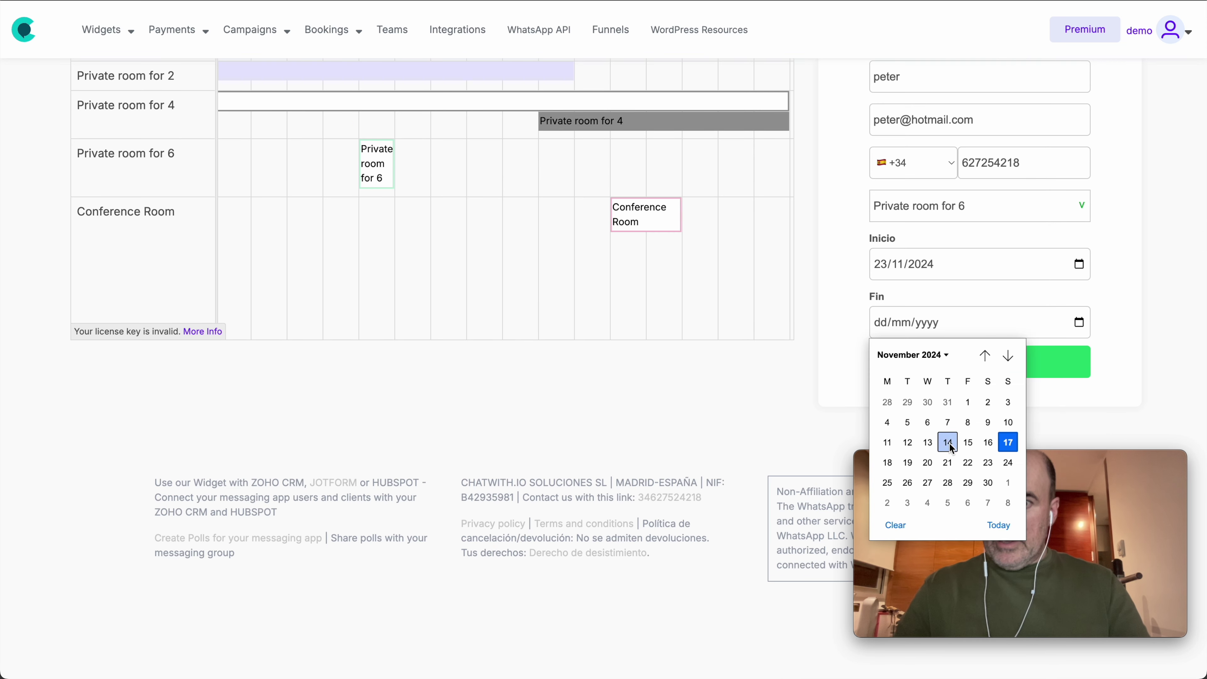
click(927, 482)
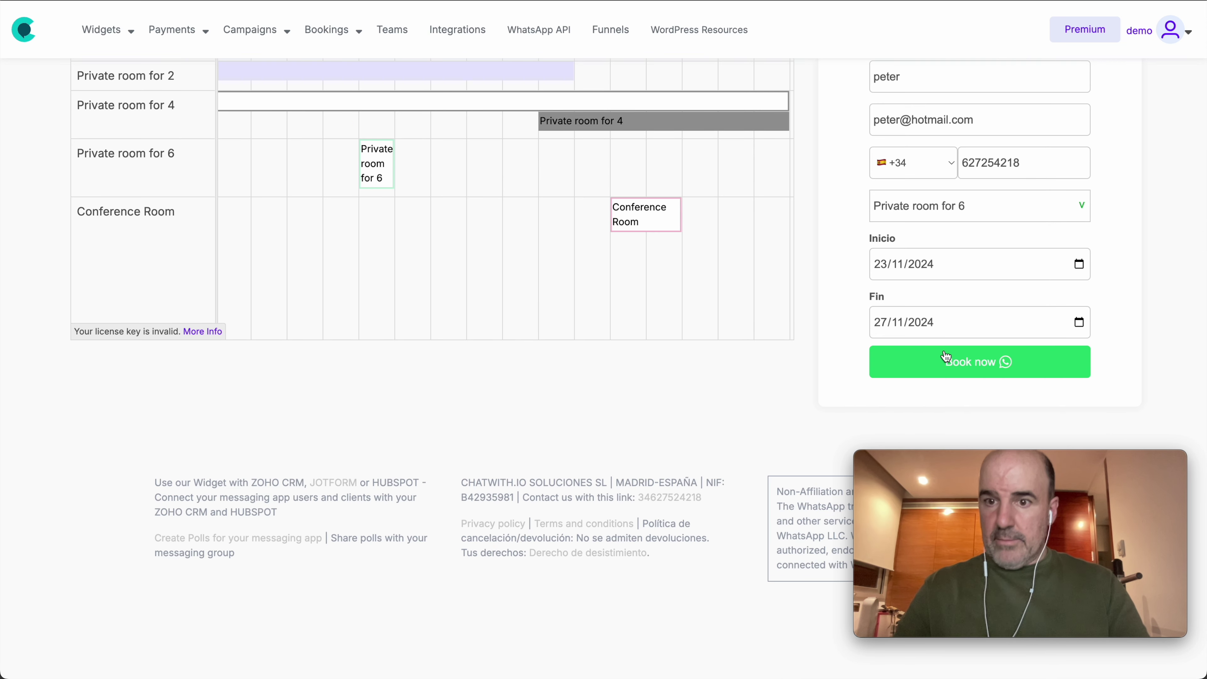
click(945, 359)
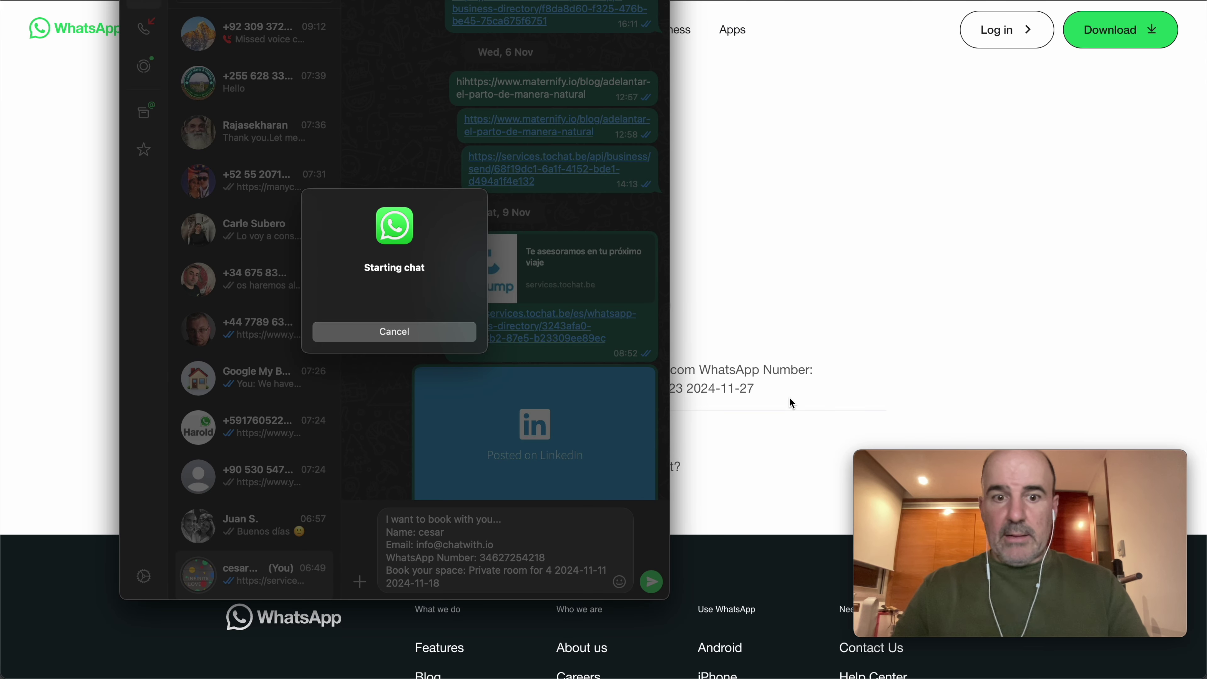
click(817, 234)
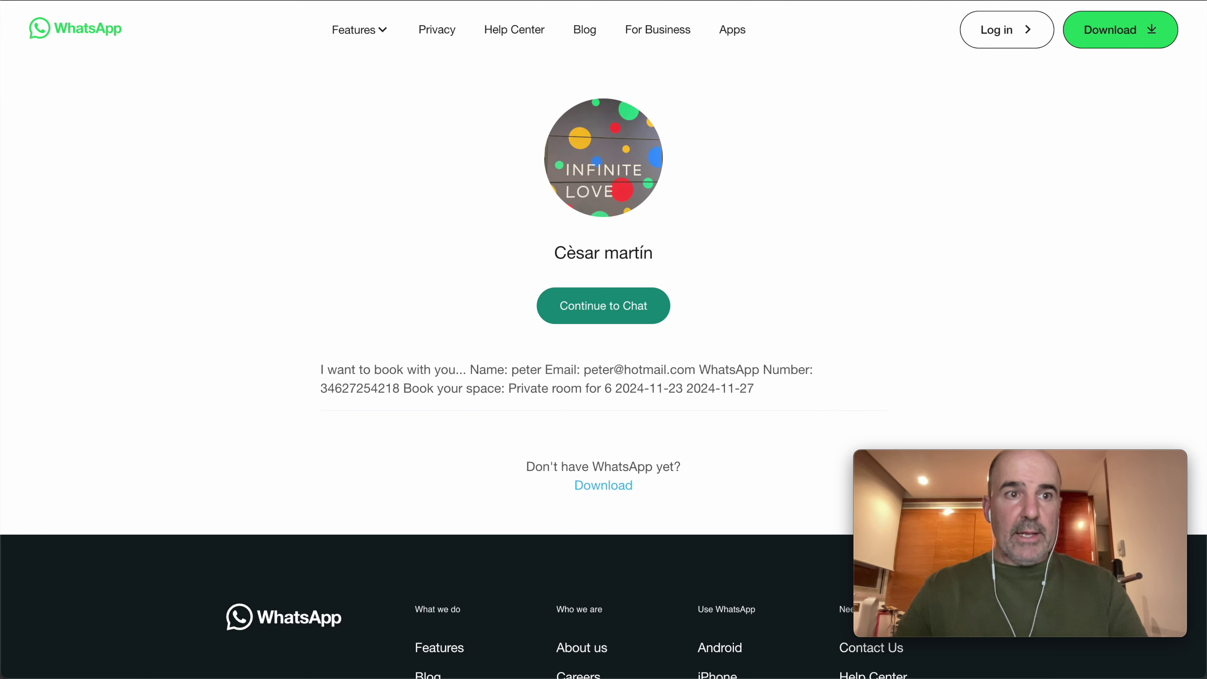
key(ctrl+Tab)
scroll(471, 153, down, 7)
Step: Inspect the new Private room for 6 booking's details across 23–26 November
scroll(598, 161, up, 4)
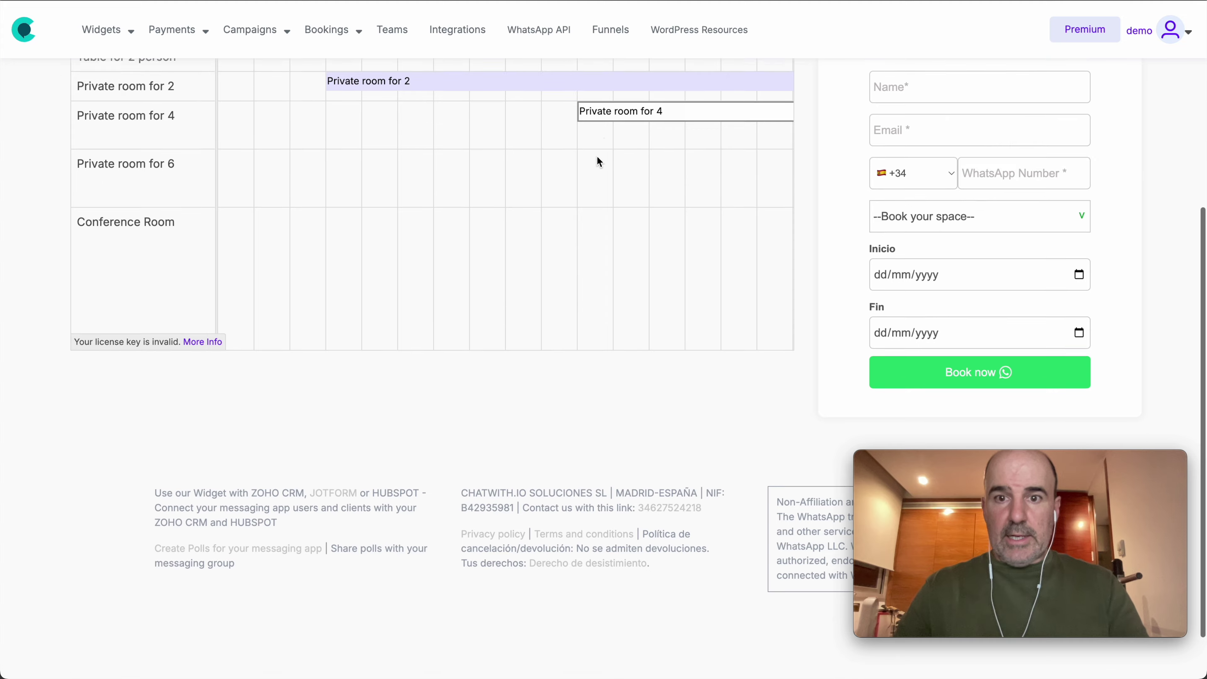
scroll(650, 325, right, 10)
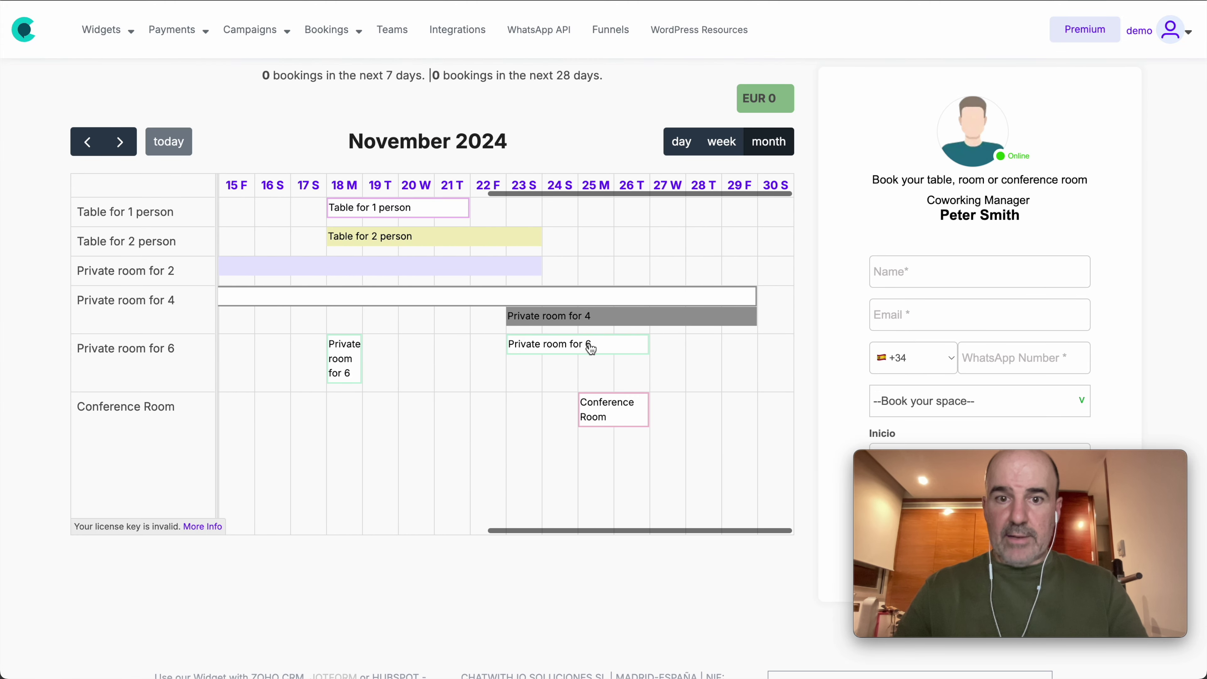
click(550, 354)
click(715, 114)
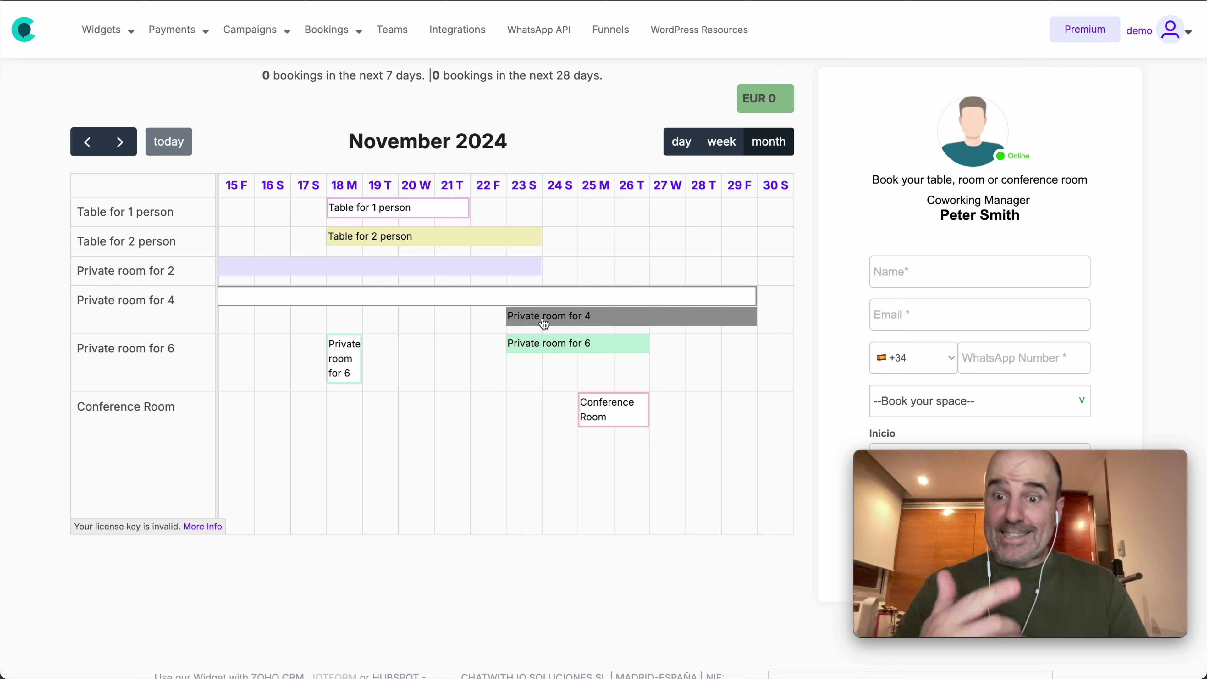
scroll(443, 217, up, 3)
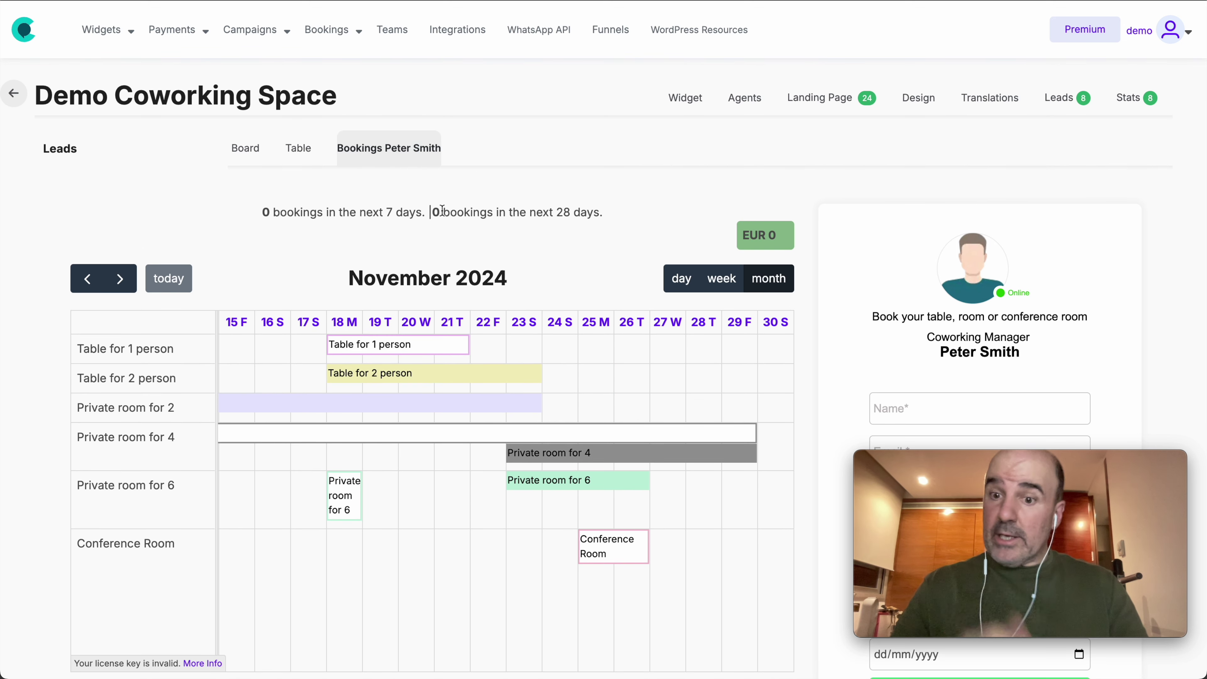
click(686, 102)
Step: Open the agent's booking form and inspect the Book your space field's type options
click(747, 102)
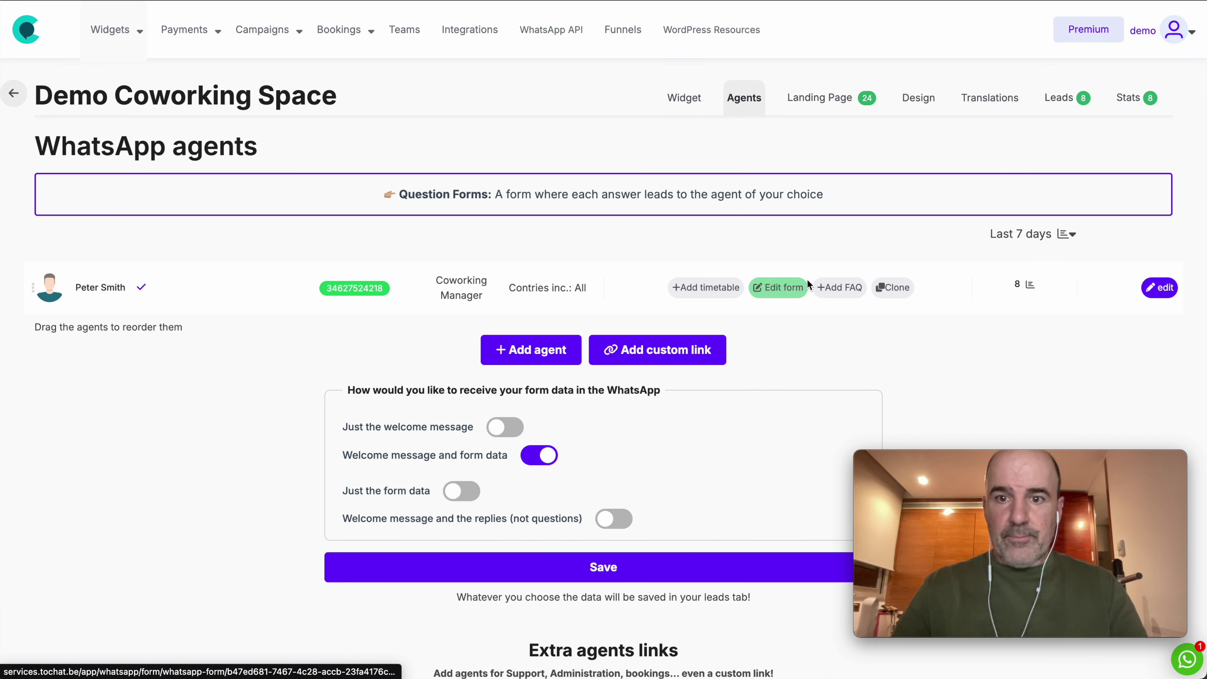
click(797, 288)
scroll(638, 315, down, 15)
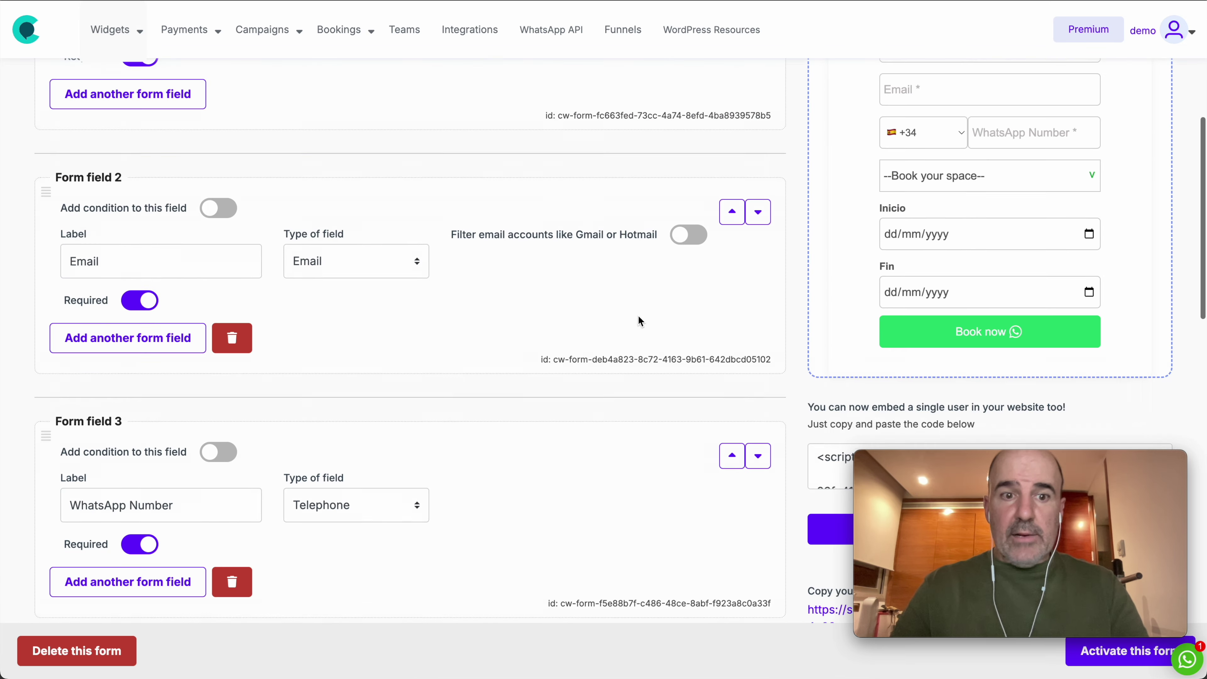
click(371, 246)
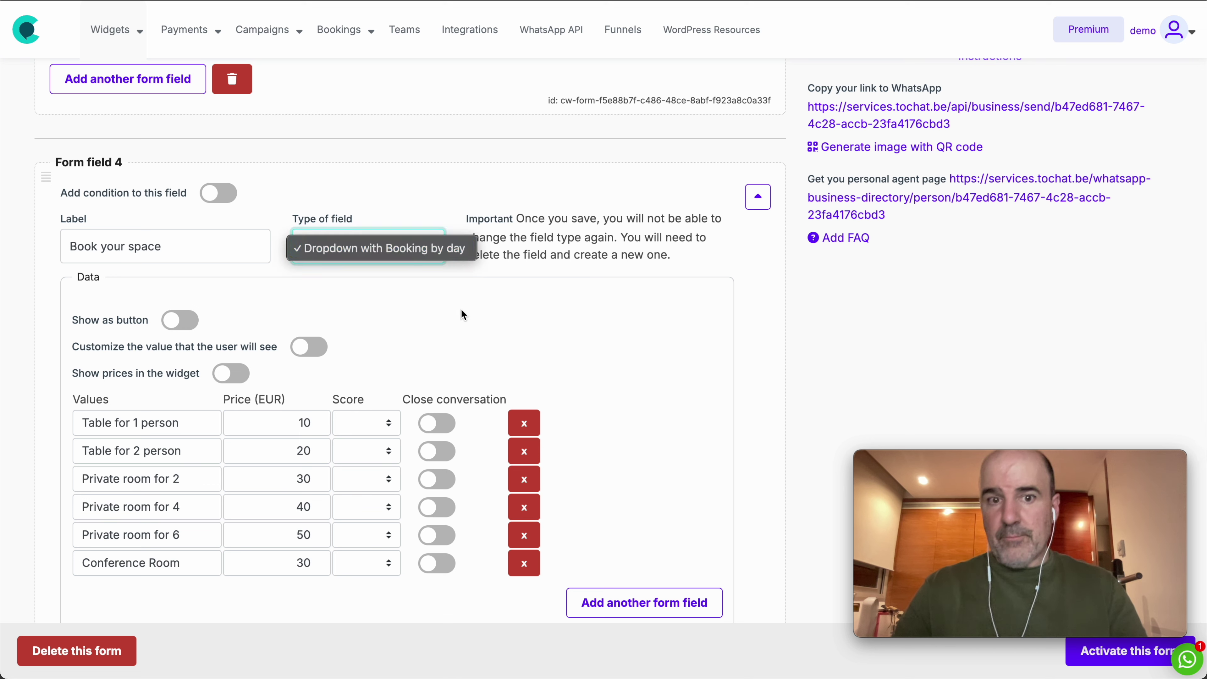
click(393, 248)
click(394, 249)
click(394, 248)
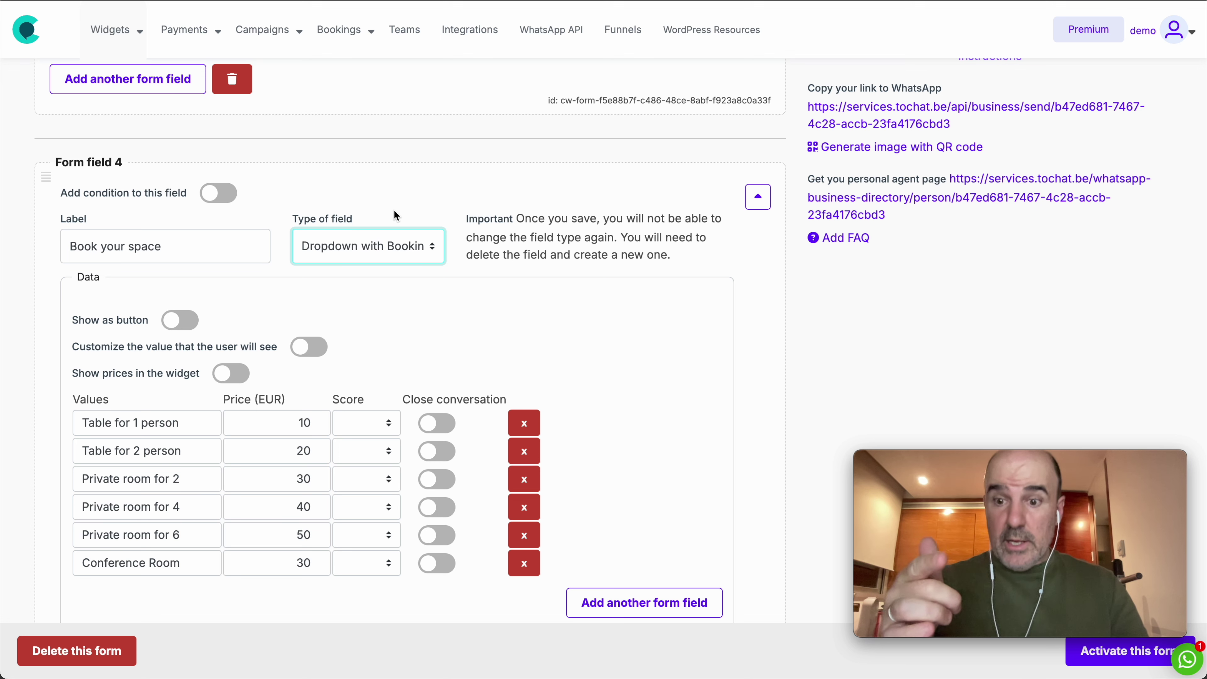
scroll(343, 268, down, 2)
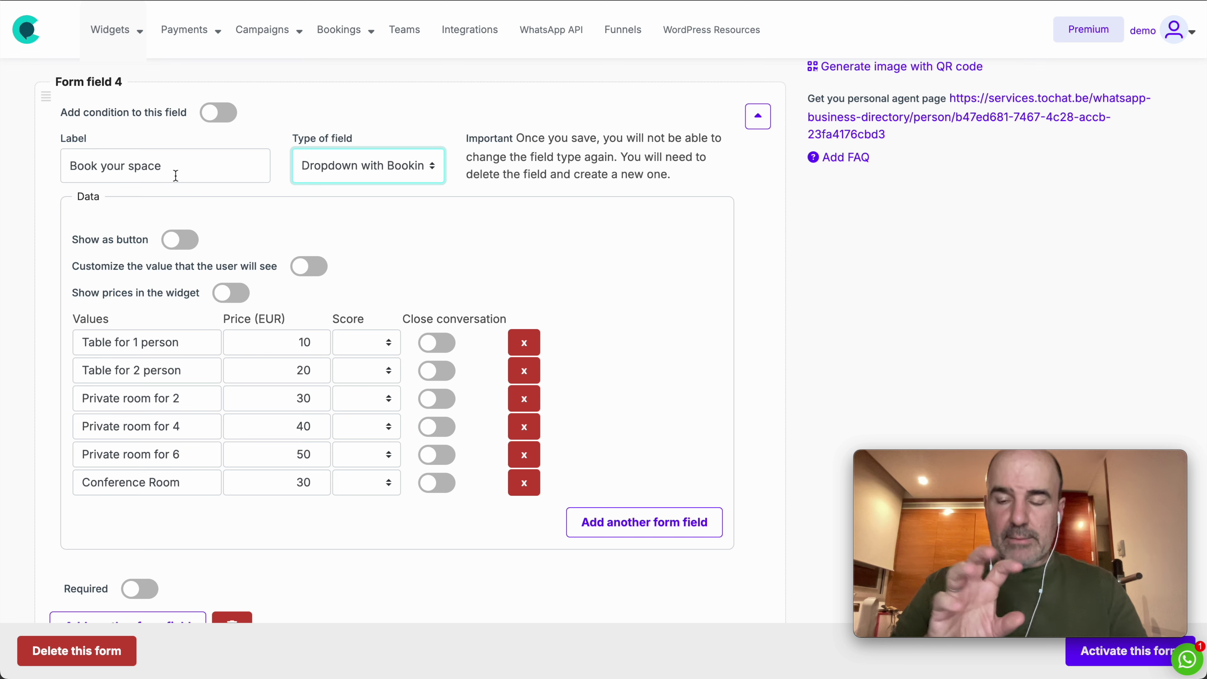
drag(466, 137, 634, 186)
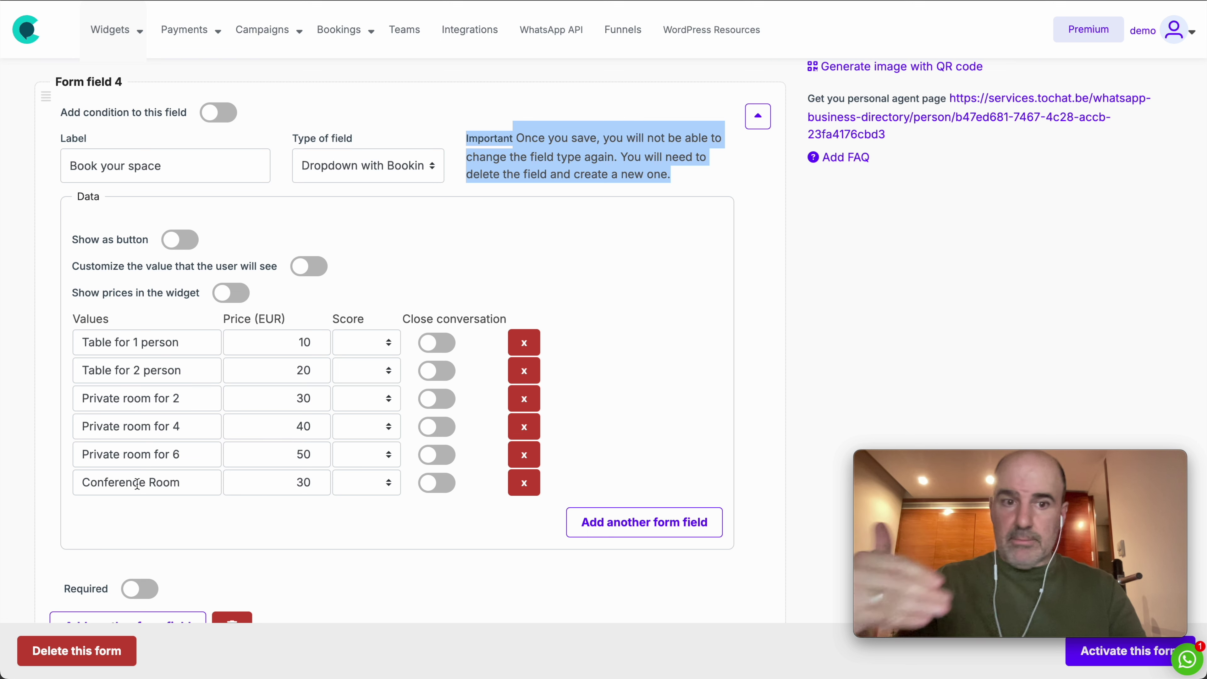
Step: Price the six Book your space options 10–50 EUR and enable Show prices in the widget
triple_click(116, 342)
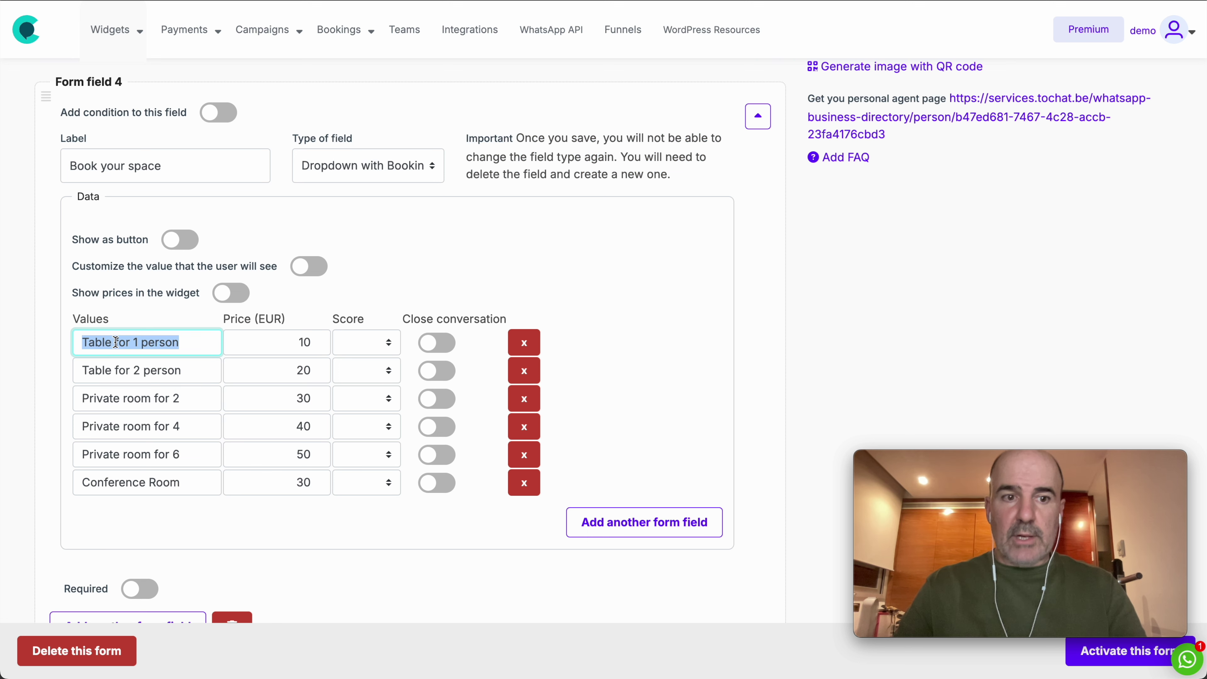
triple_click(122, 374)
triple_click(129, 401)
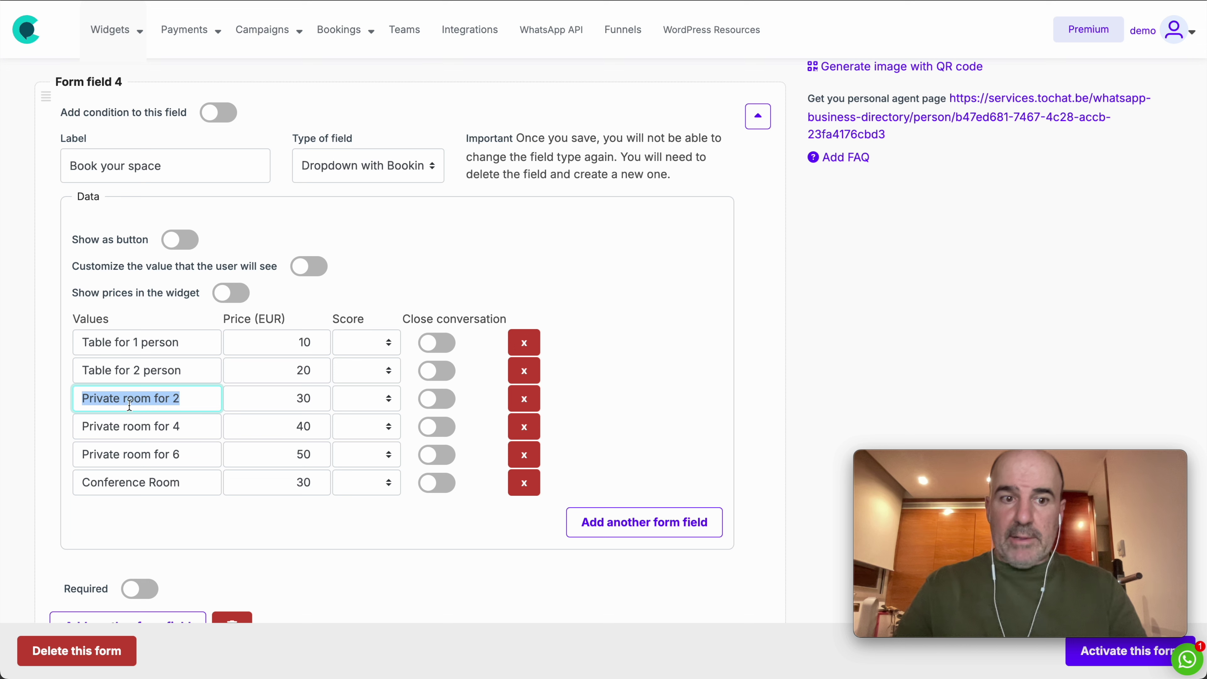
triple_click(136, 427)
triple_click(139, 455)
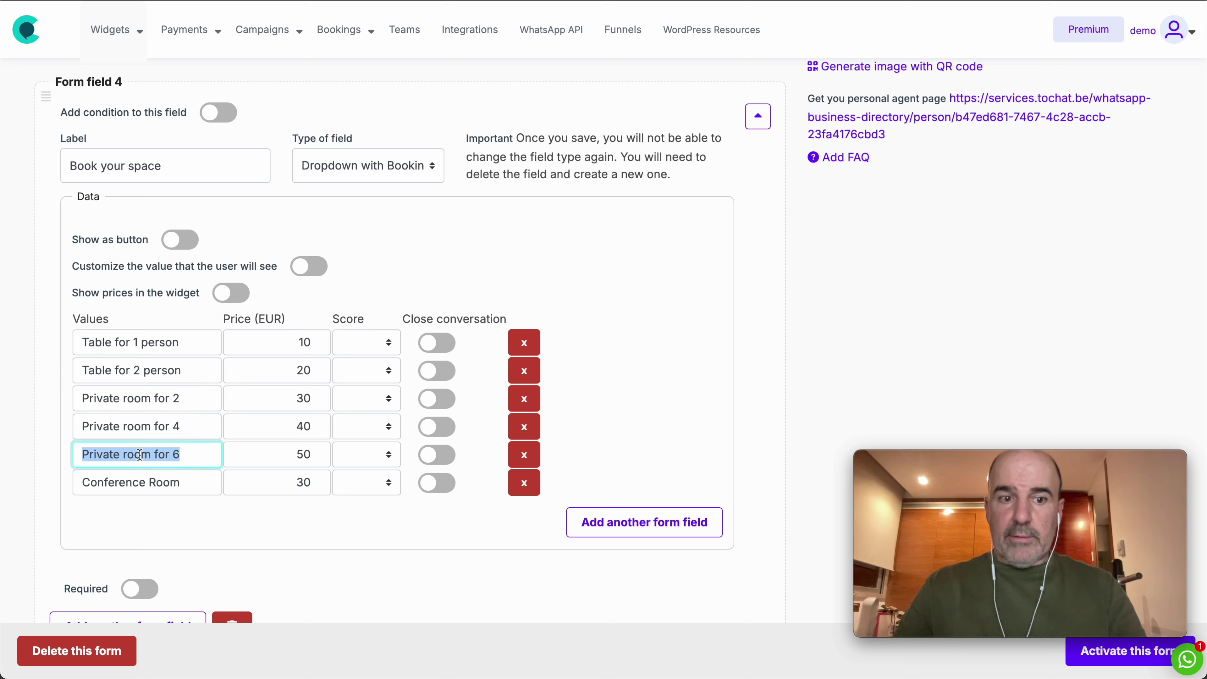
triple_click(150, 483)
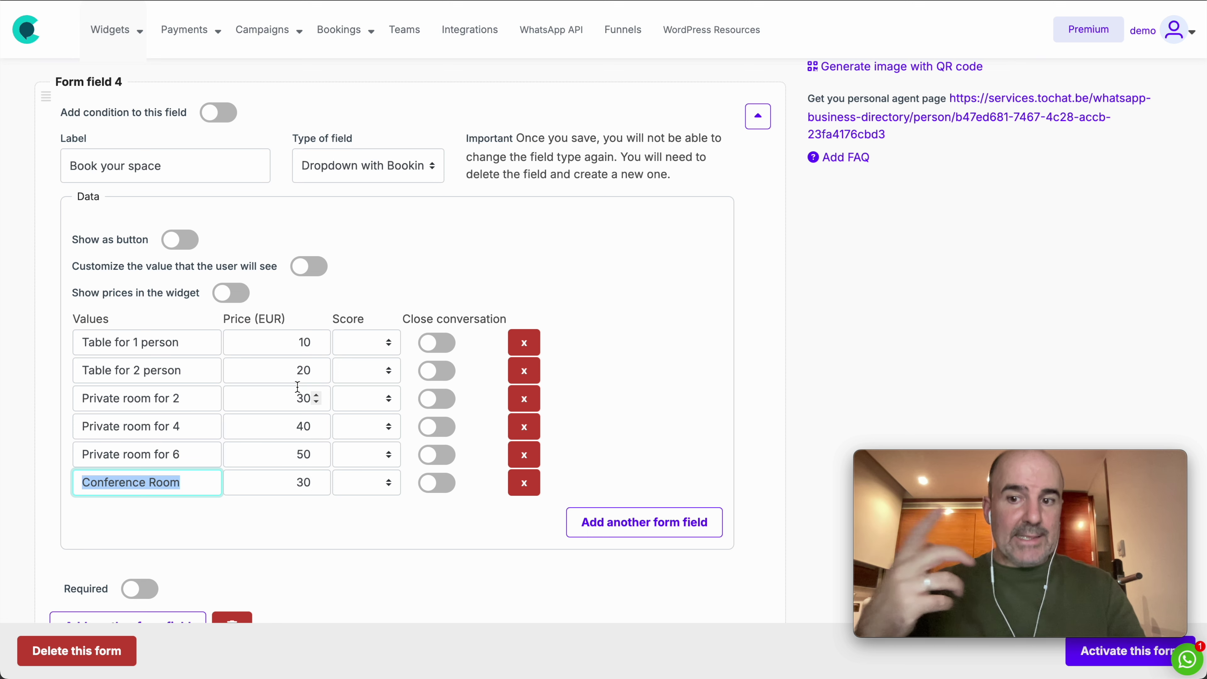
click(150, 370)
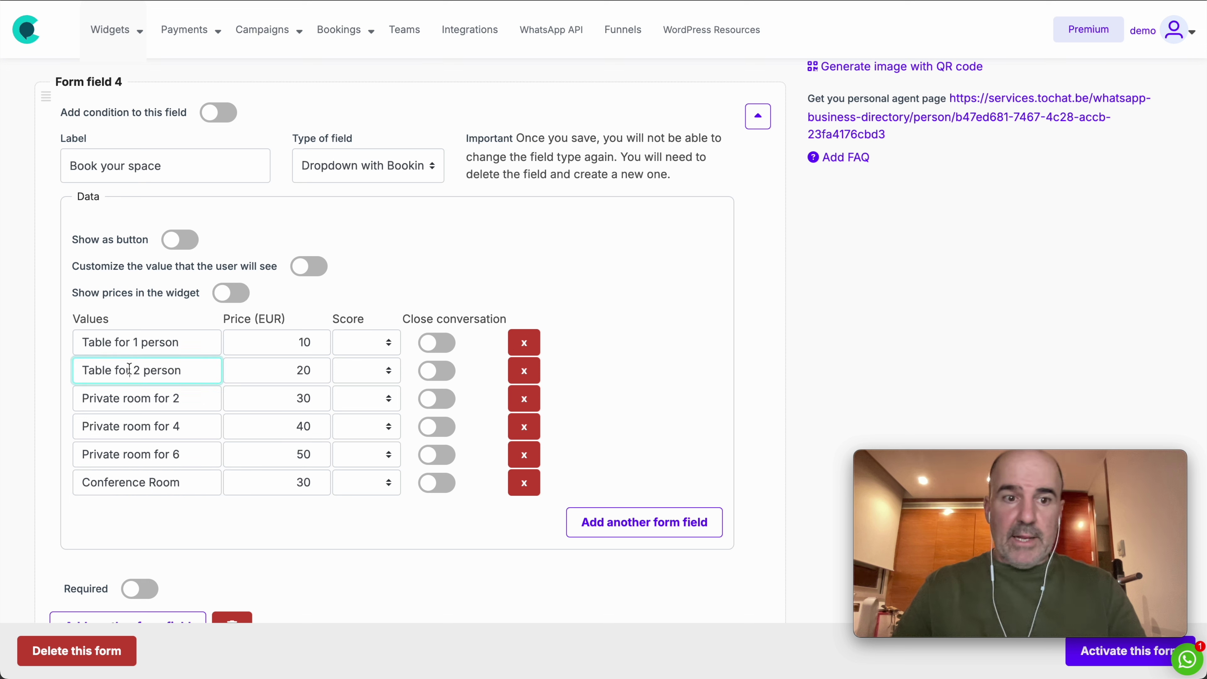
key(Tab)
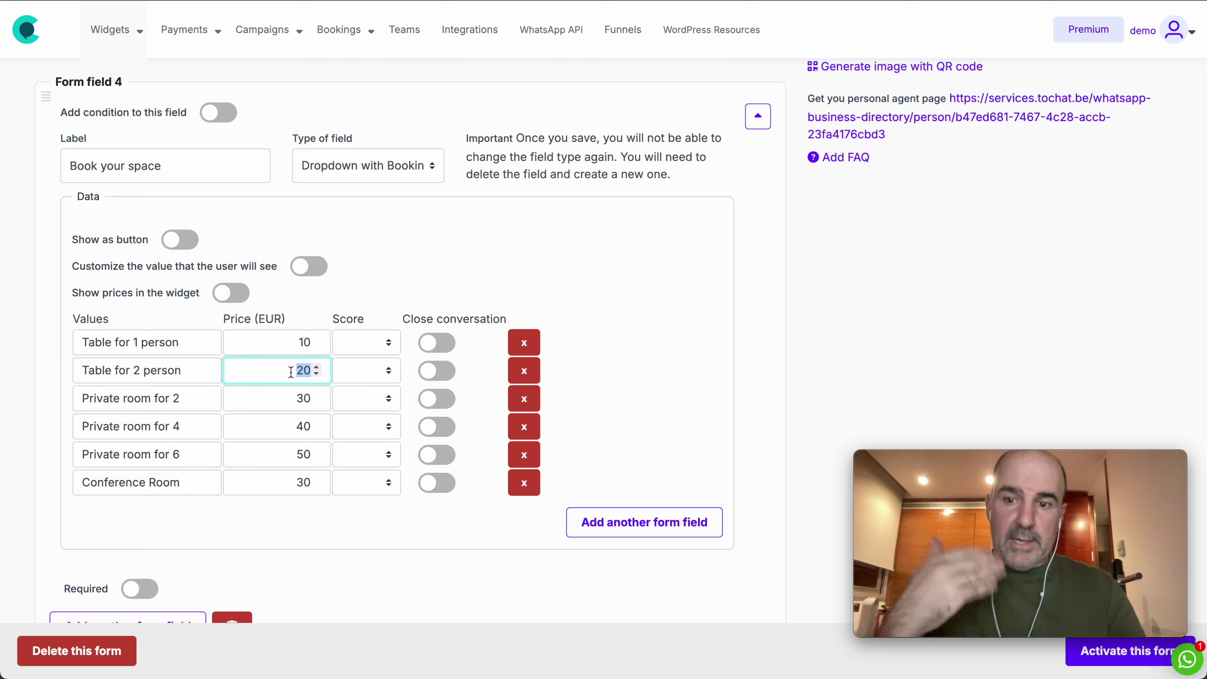
click(231, 293)
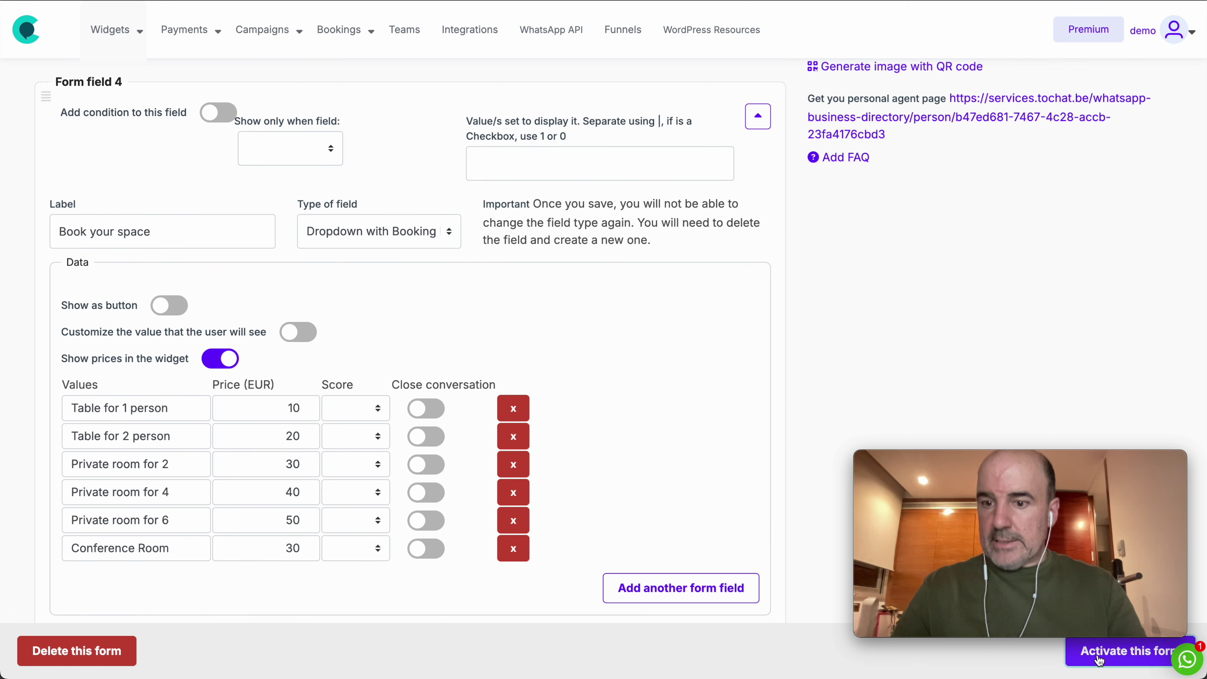
Step: Check the preview's priced space list, then save and activate the booking form
scroll(1024, 443, up, 10)
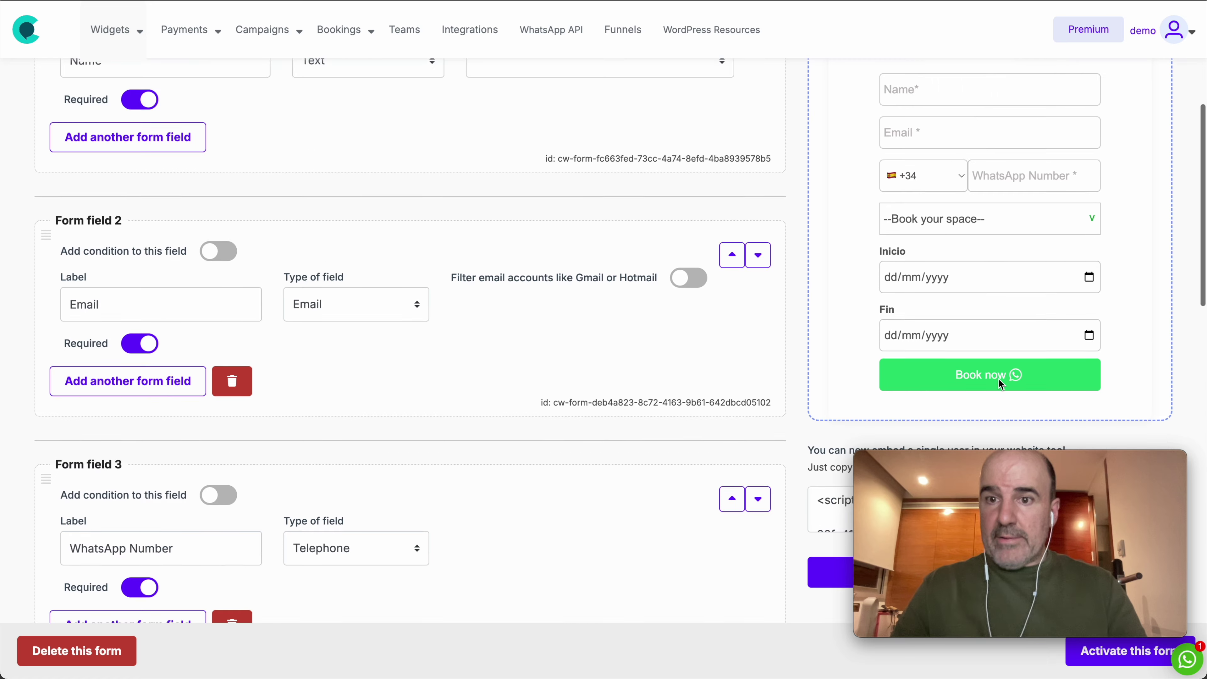
click(983, 219)
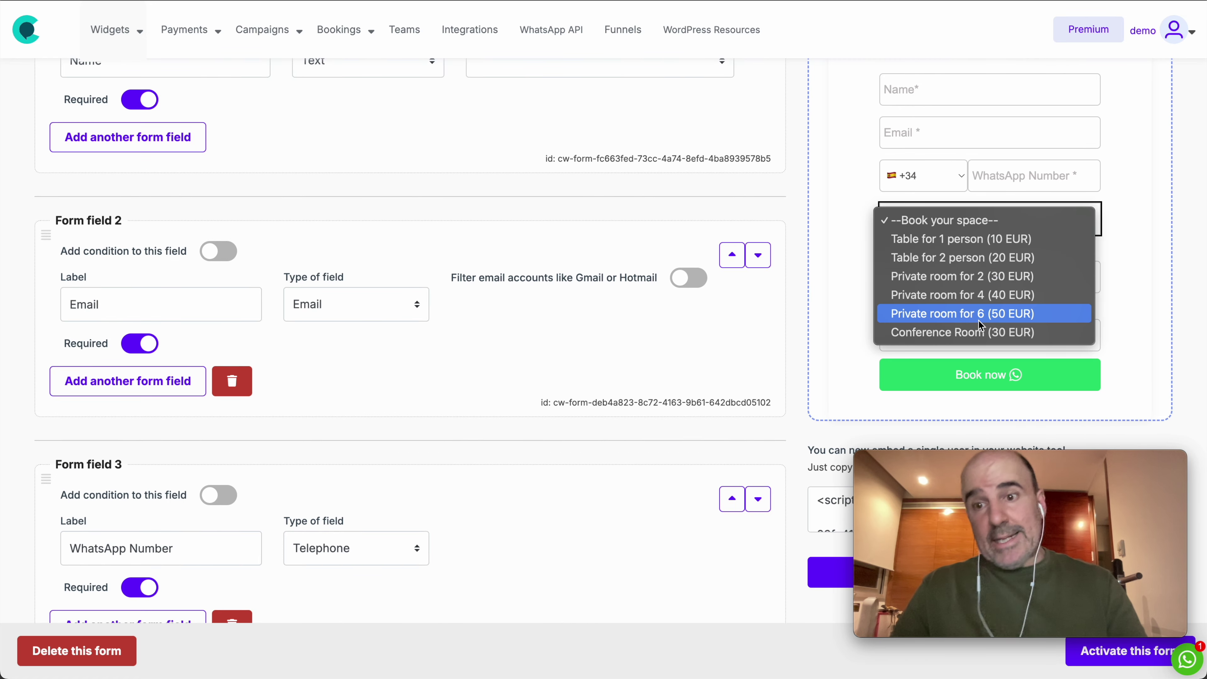
click(829, 317)
scroll(830, 318, down, 10)
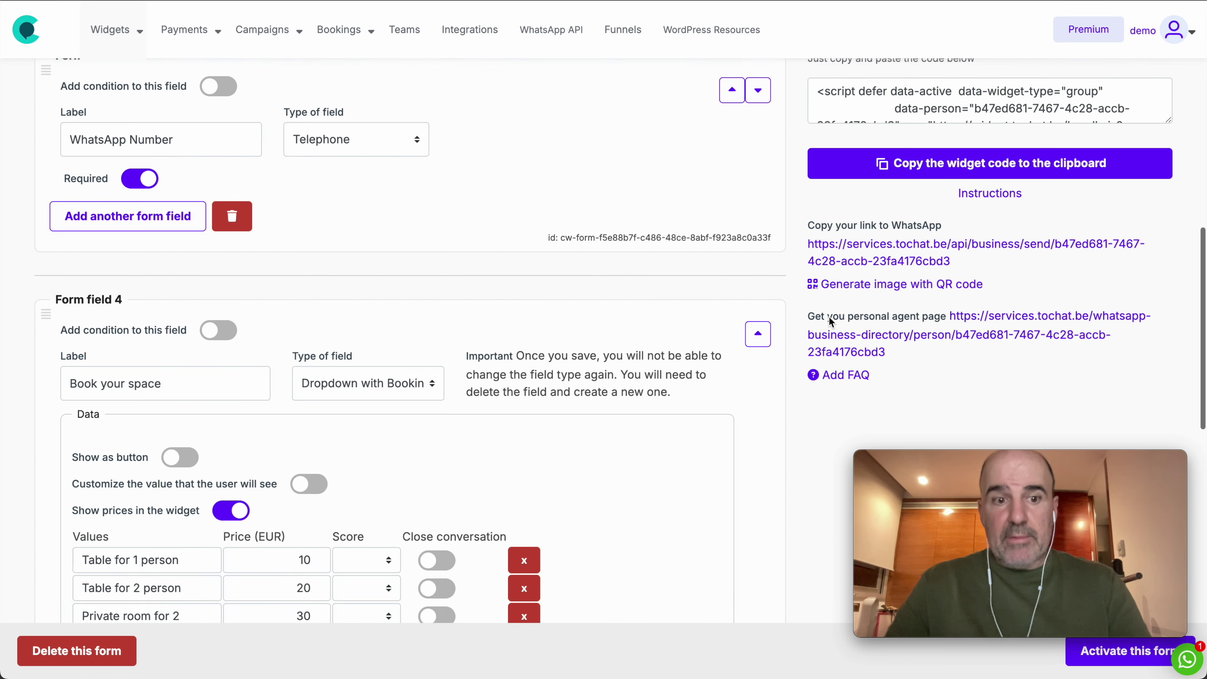
click(1110, 651)
Step: Recheck the preview's Book your space list after activating the form
scroll(936, 404, up, 10)
click(897, 176)
click(864, 233)
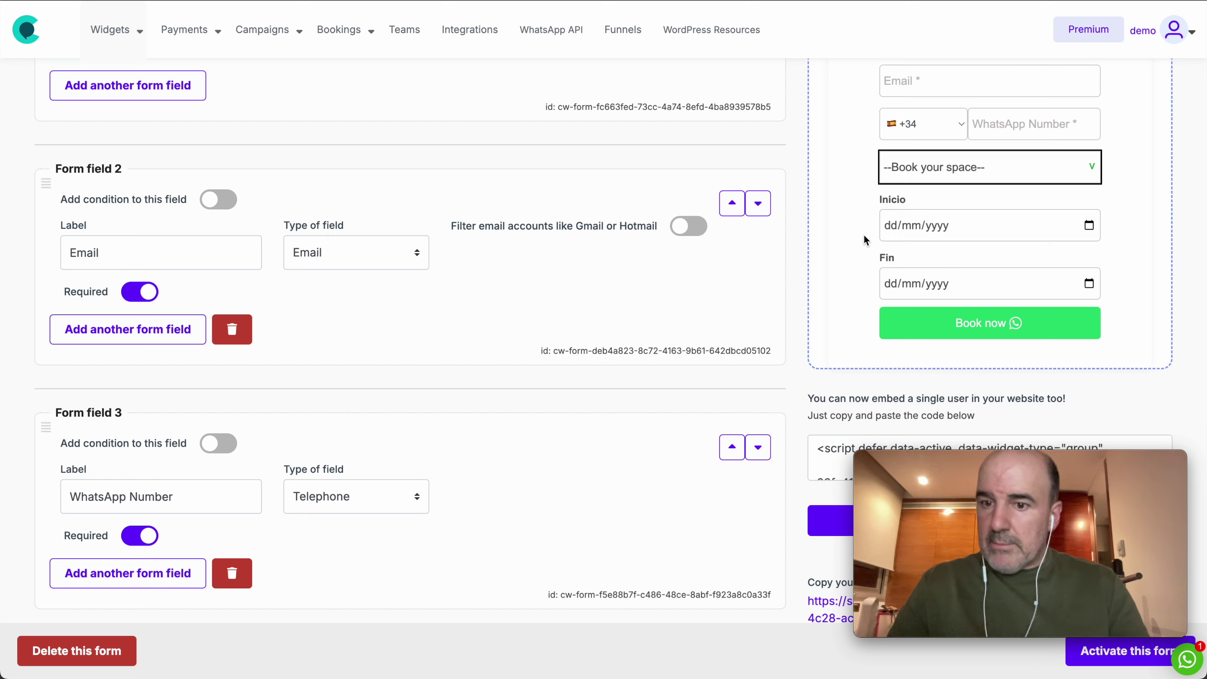
scroll(850, 194, down, 3)
scroll(851, 196, down, 4)
scroll(891, 198, up, 6)
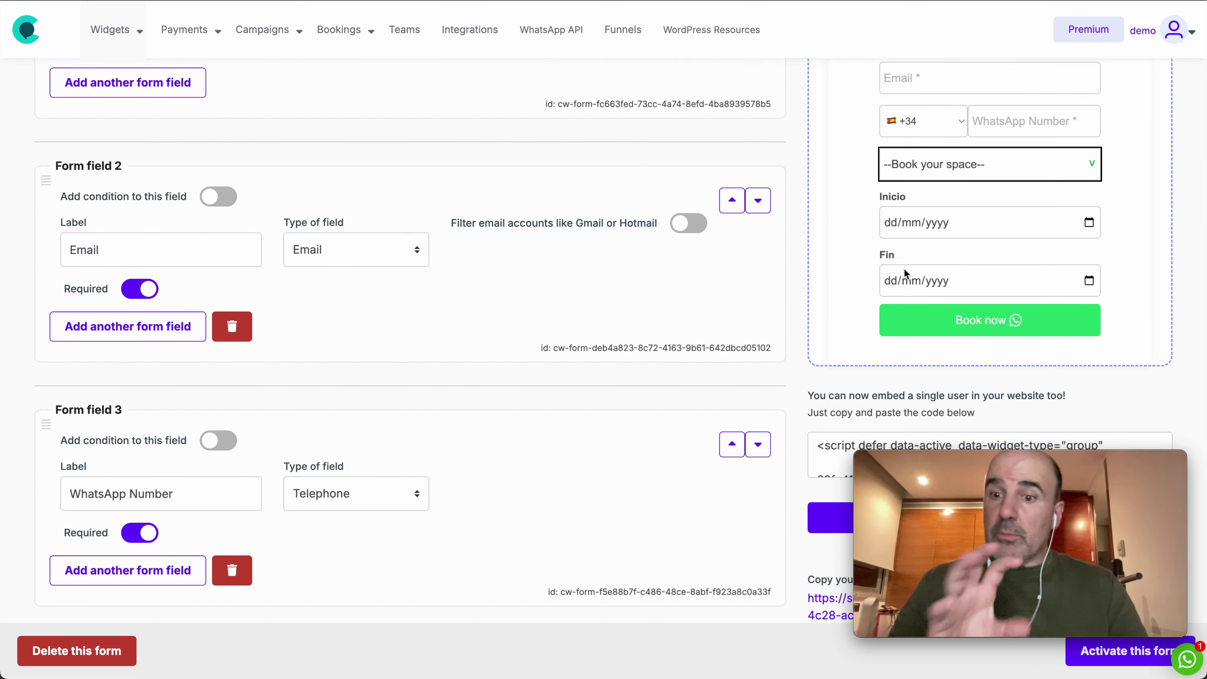
scroll(614, 423, down, 10)
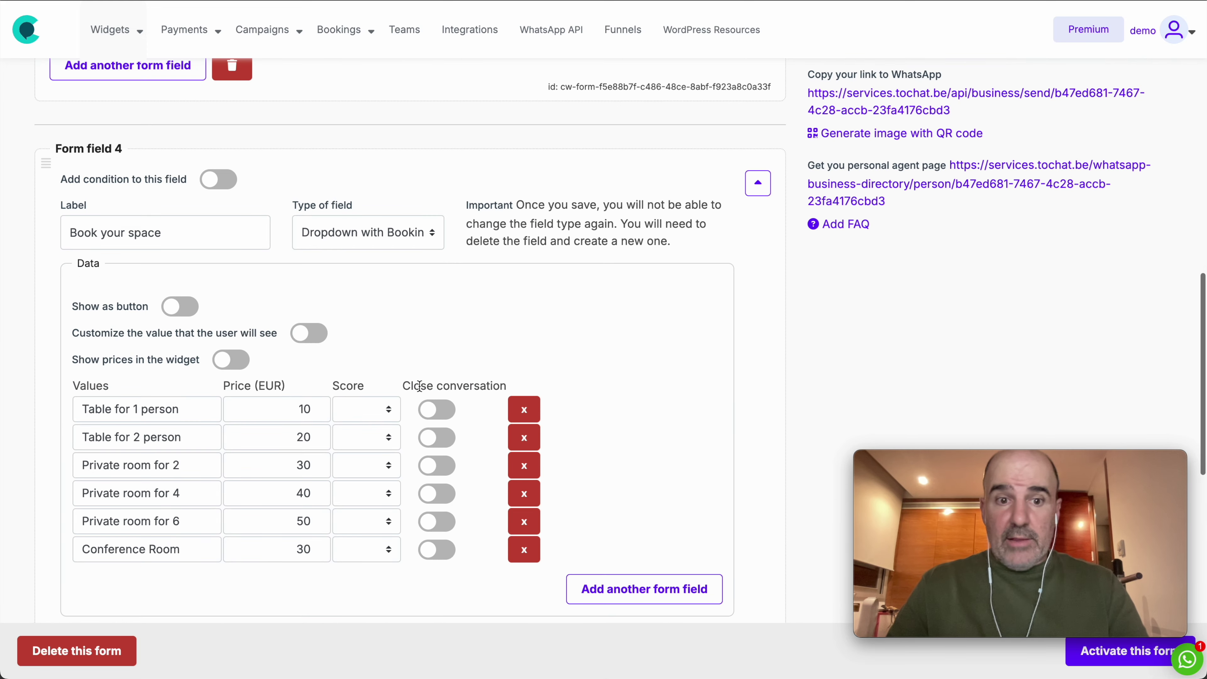
scroll(466, 252, up, 12)
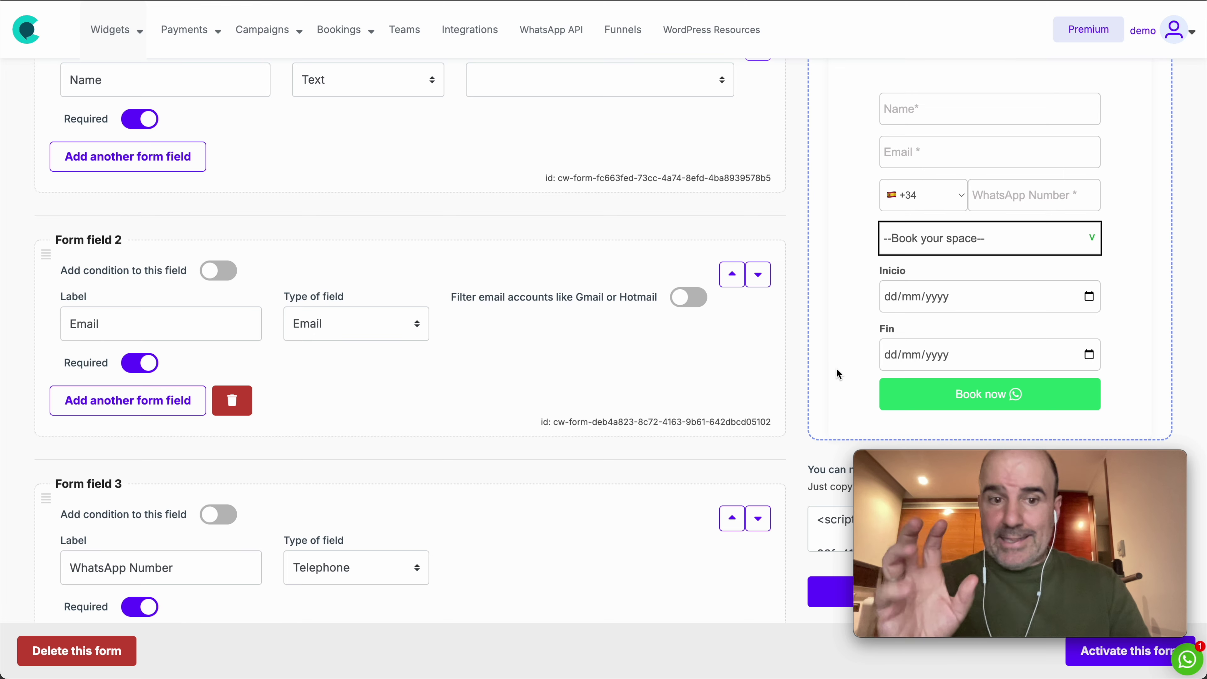
scroll(680, 409, down, 15)
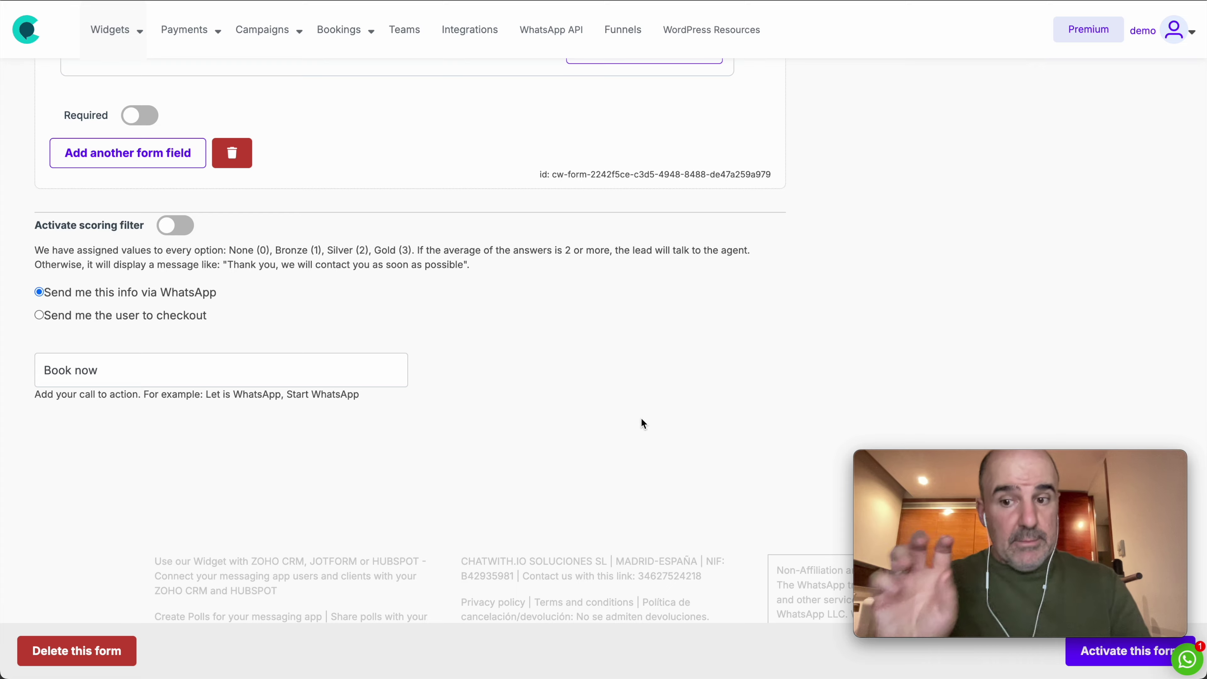
scroll(662, 341, up, 15)
scroll(833, 202, up, 8)
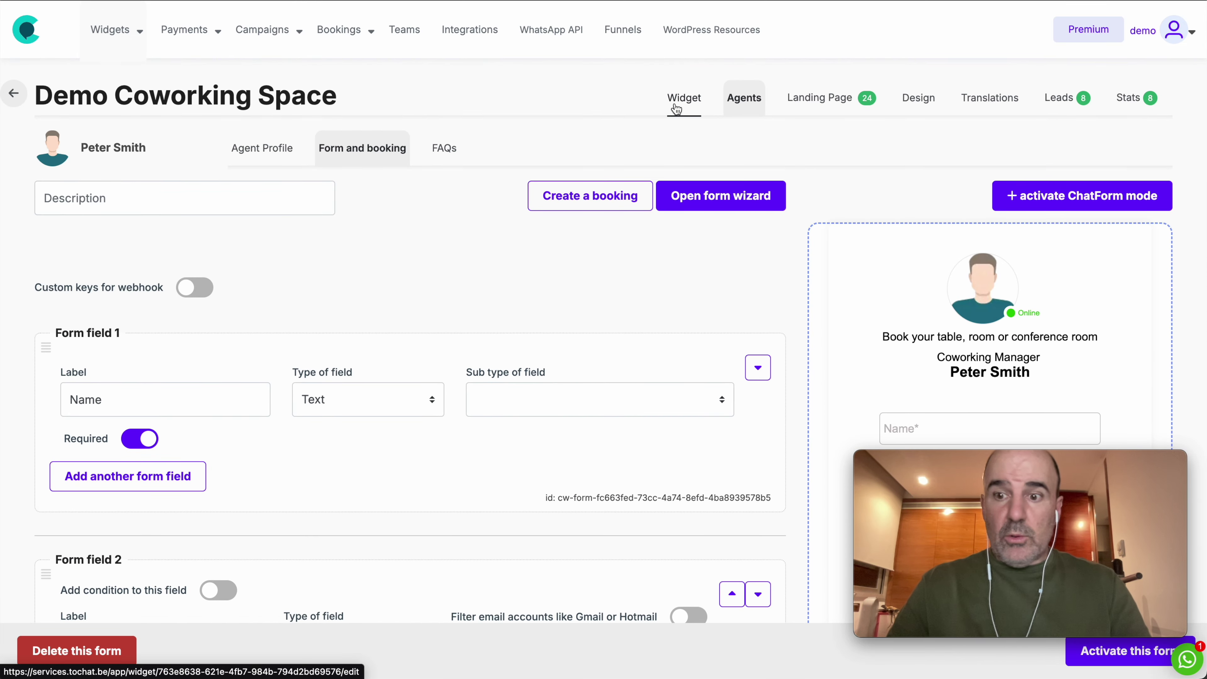
Step: Try out the booking widget's live chat preview, then close the preview popup
click(676, 109)
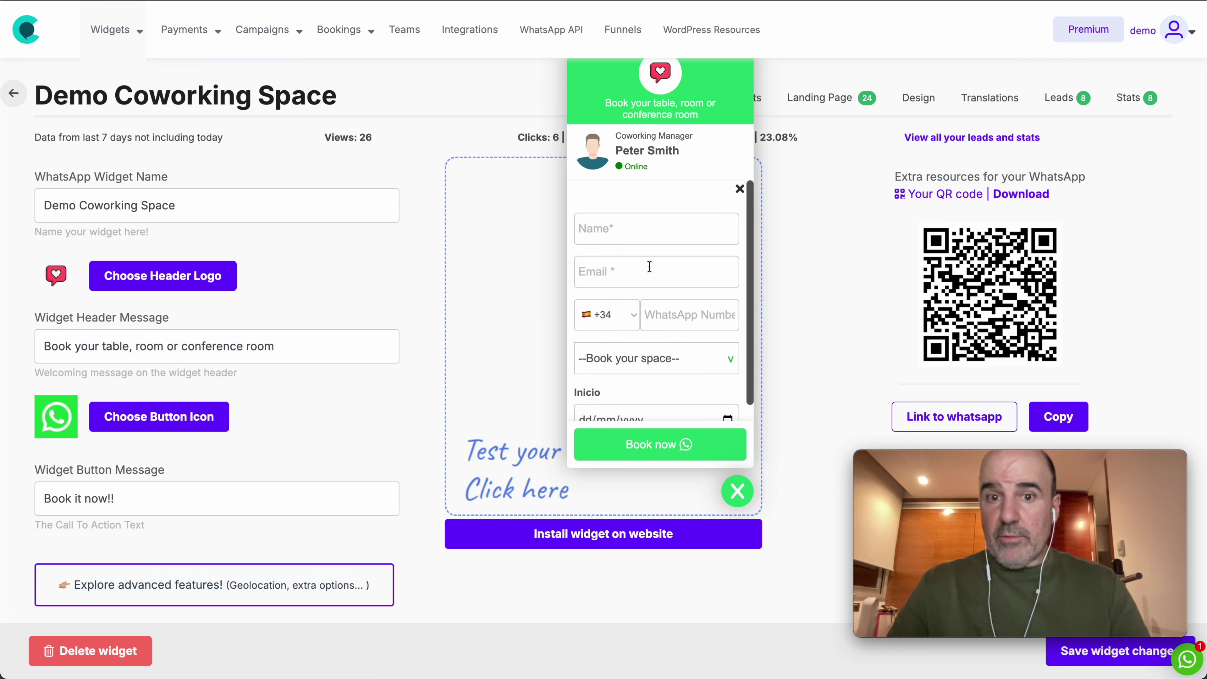
scroll(649, 266, down, 2)
scroll(650, 269, up, 2)
click(737, 490)
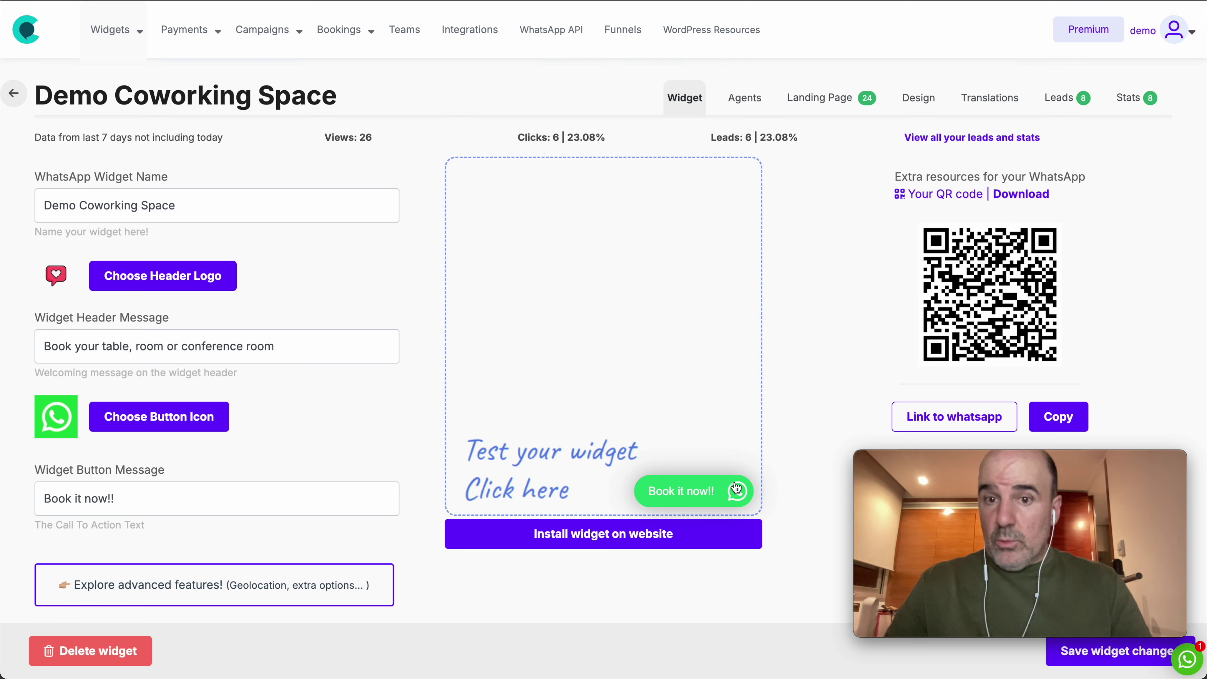
Step: View the live landing page, close it, and go back to the WhatsApp agents list
click(820, 99)
scroll(759, 281, down, 10)
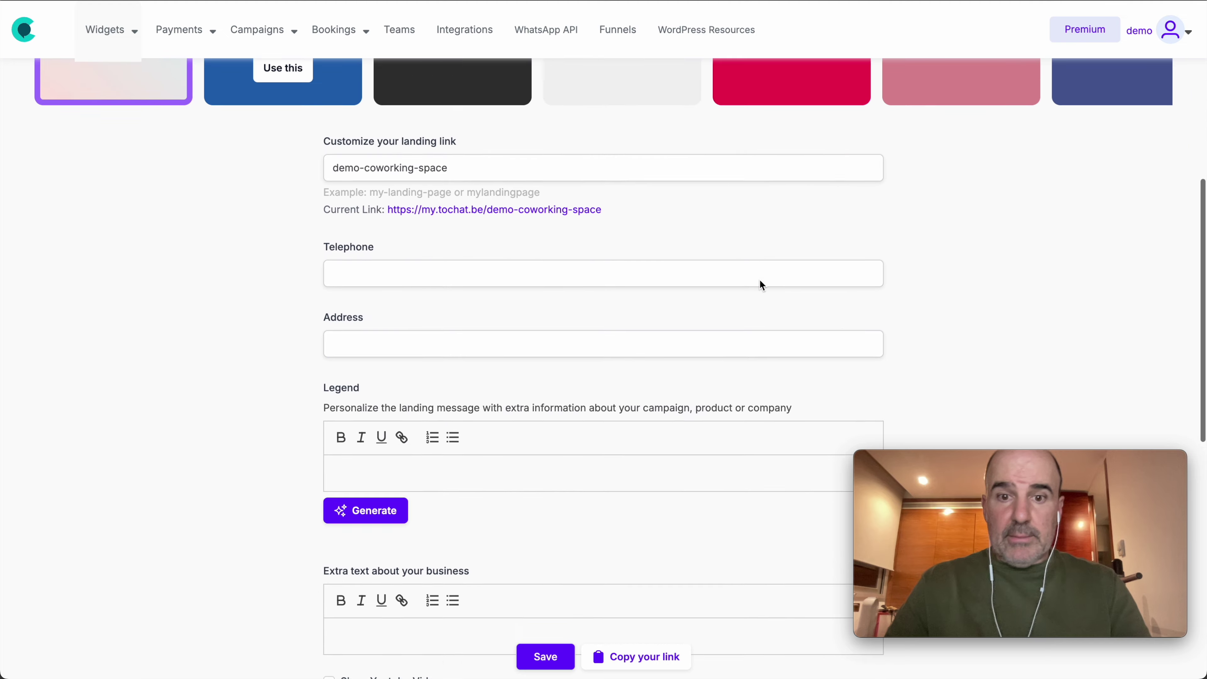
scroll(759, 281, up, 2)
scroll(687, 318, up, 4)
scroll(552, 463, down, 1)
click(552, 464)
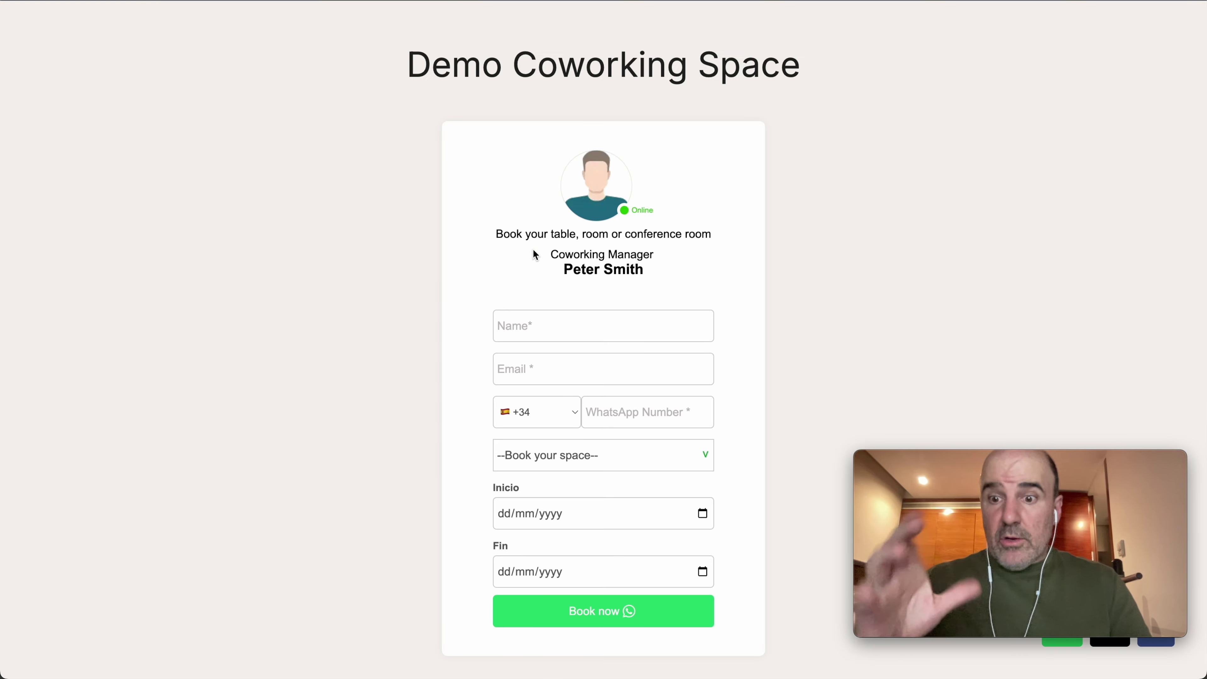
key(super+w)
scroll(589, 237, up, 4)
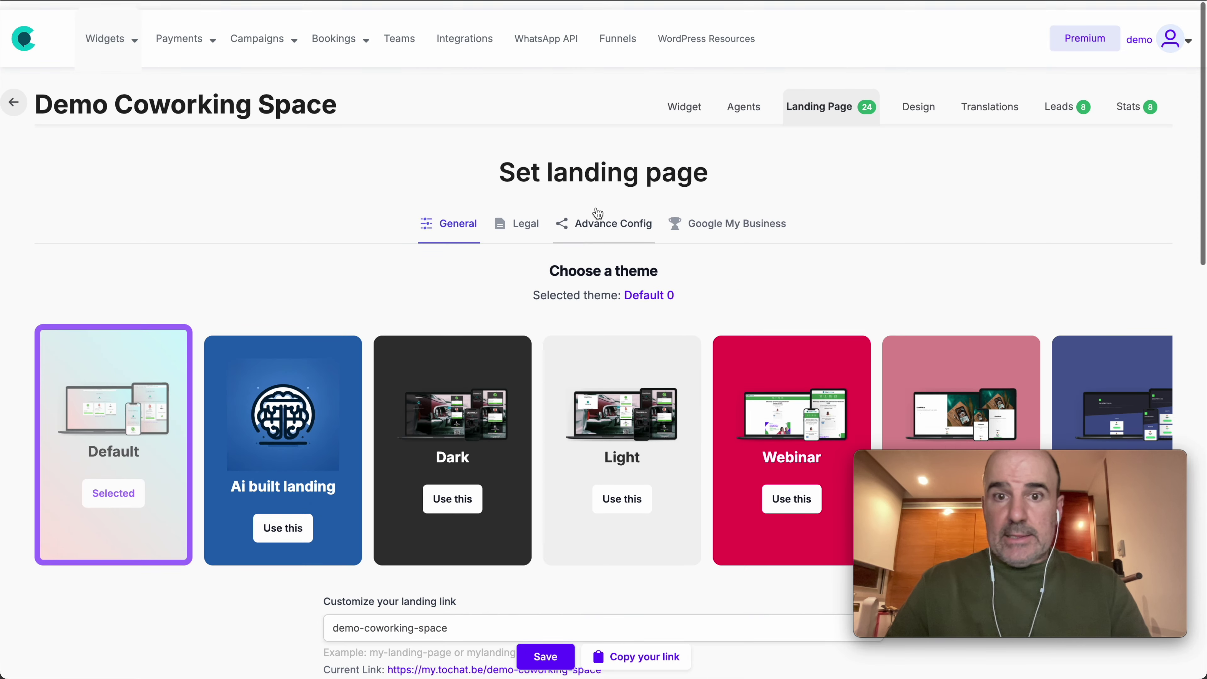
click(745, 97)
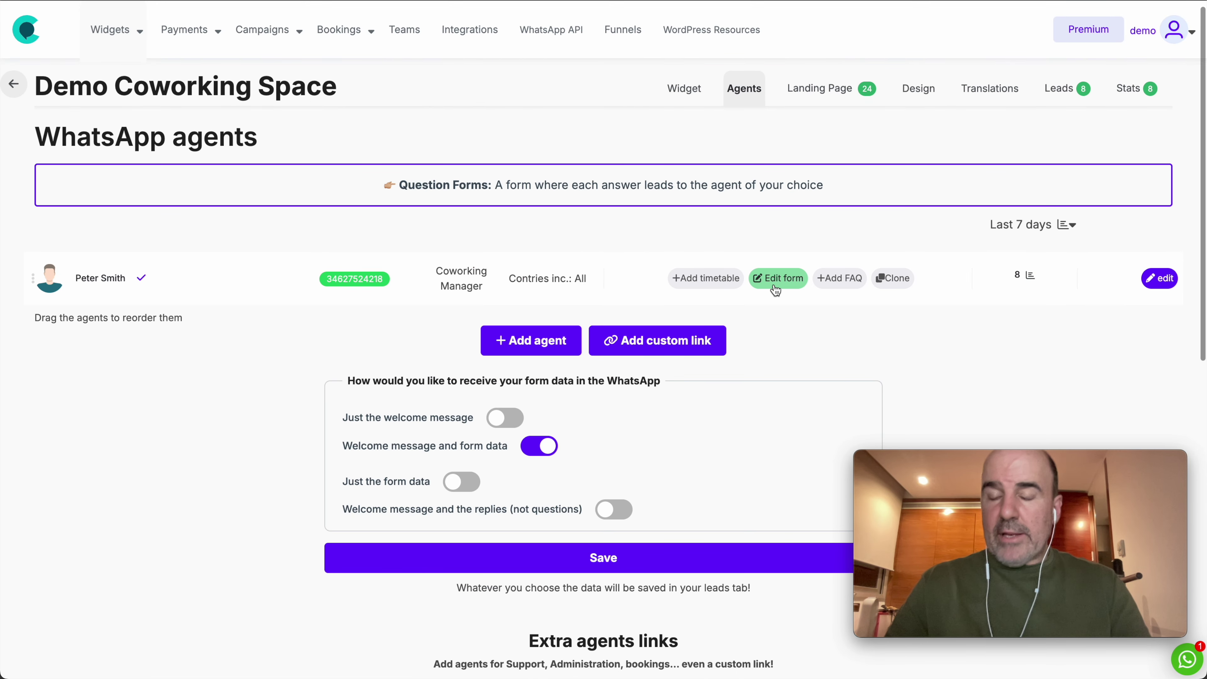
Step: Open the agent's booking form editor and enlarge the embed-code box to show the full snippet
click(777, 279)
scroll(890, 321, down, 2)
scroll(890, 321, down, 8)
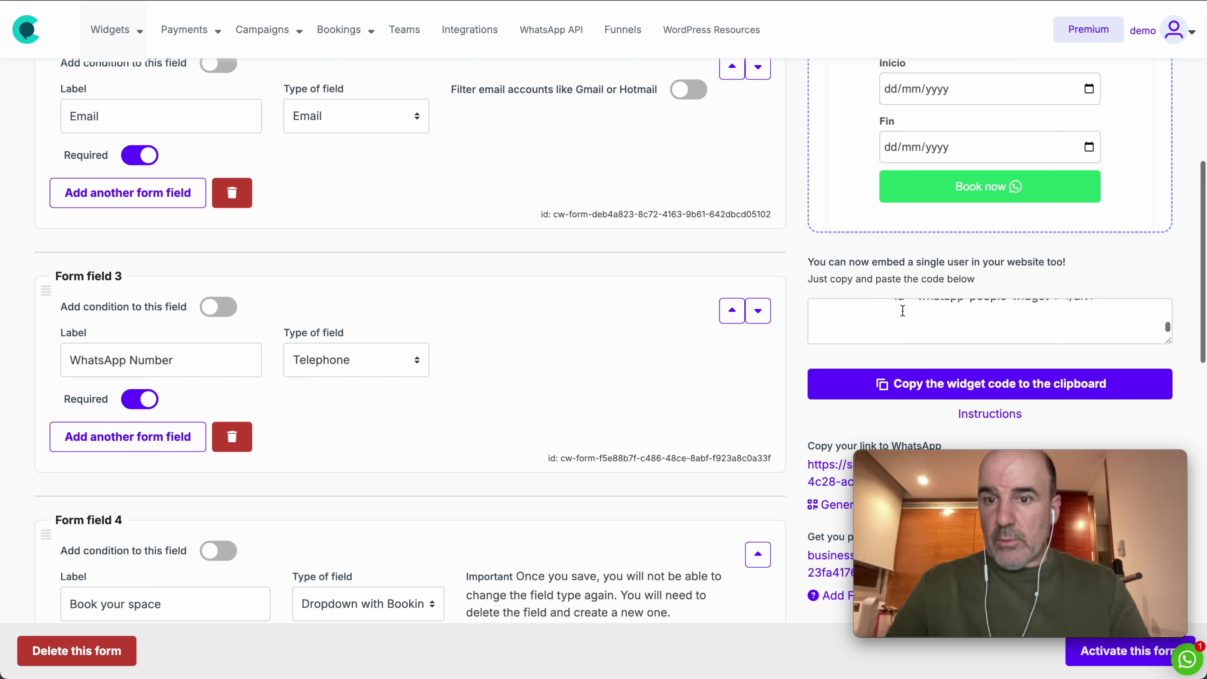
drag(1168, 340, 1168, 426)
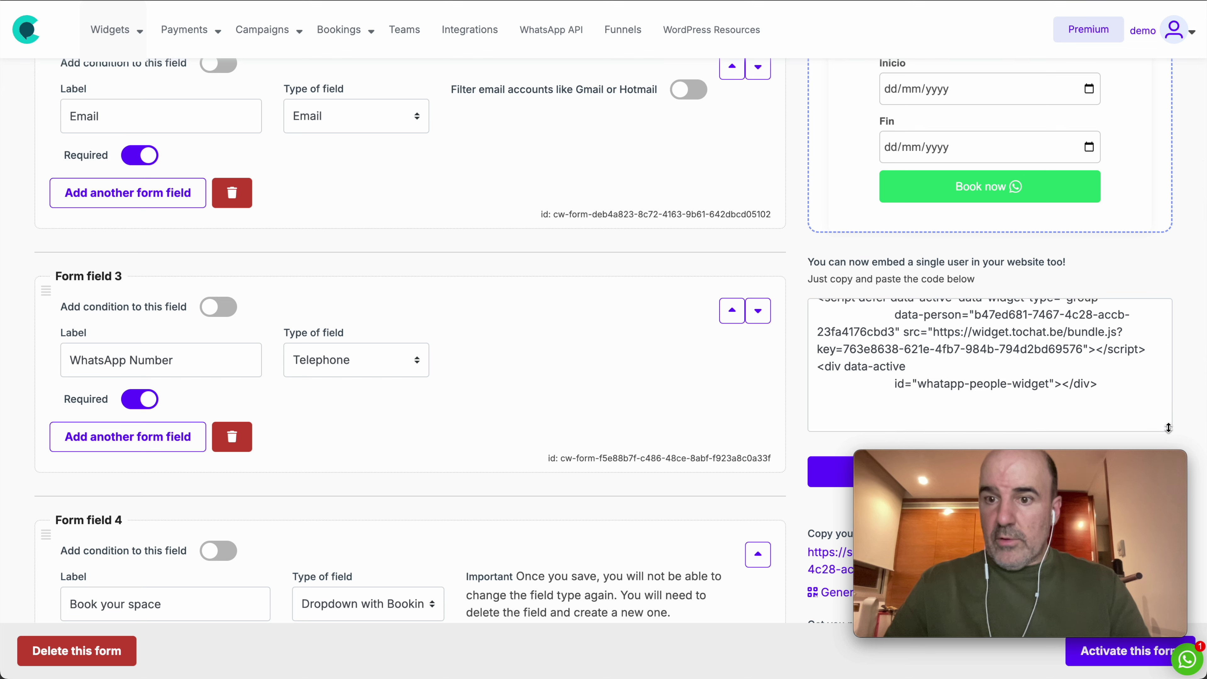
click(1115, 404)
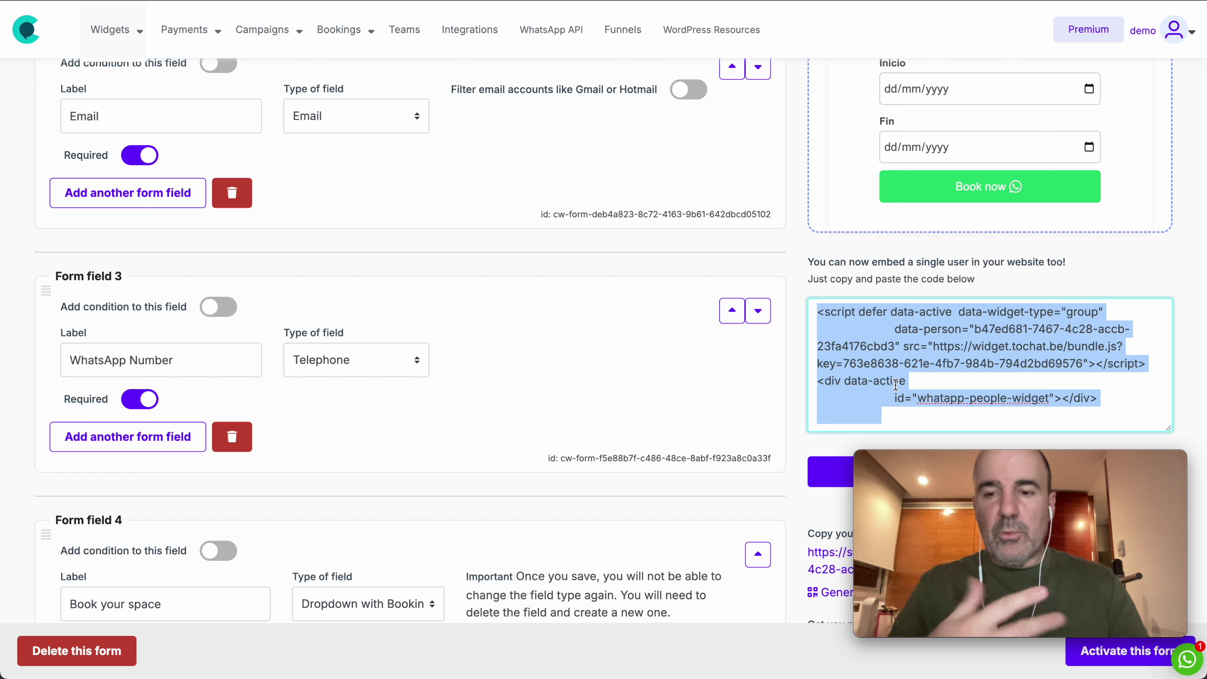
Step: Remove the line break before data-person and the indentation before id in the embed code
click(875, 328)
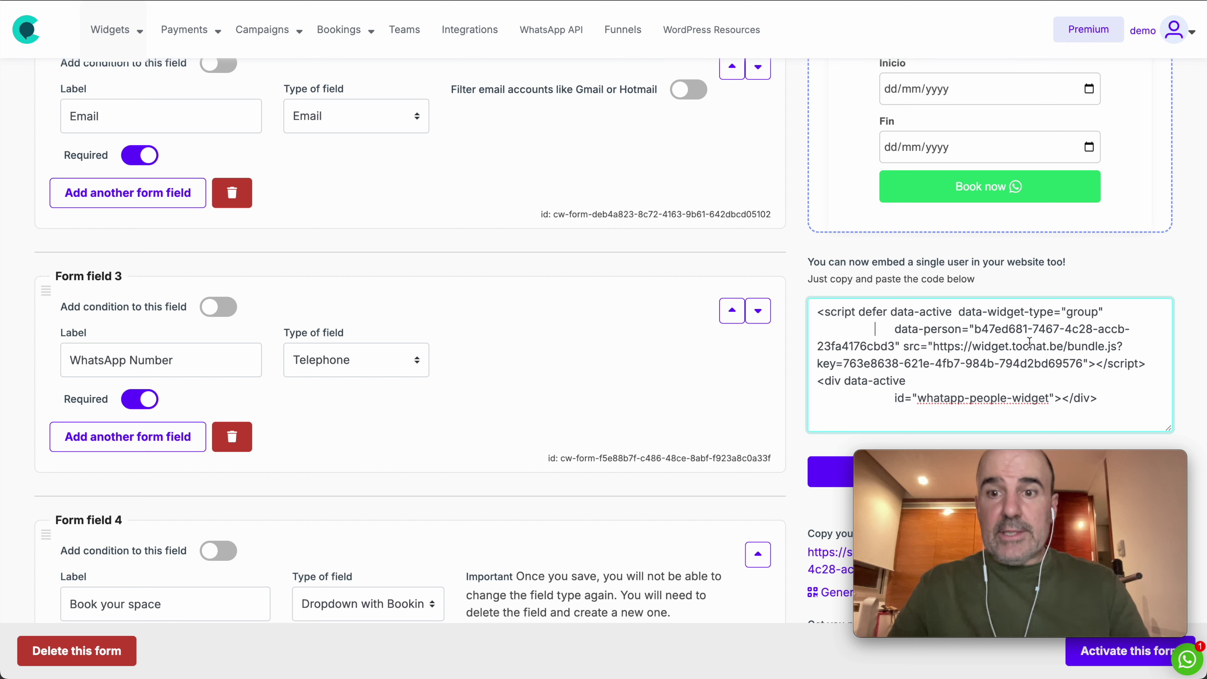
key(BackSpace)
key(BackSpace)
key(BackSpace)
key(BackSpace)
key(BackSpace)
key(BackSpace)
key(BackSpace)
key(BackSpace)
key(BackSpace)
key(BackSpace)
key(BackSpace)
key(BackSpace)
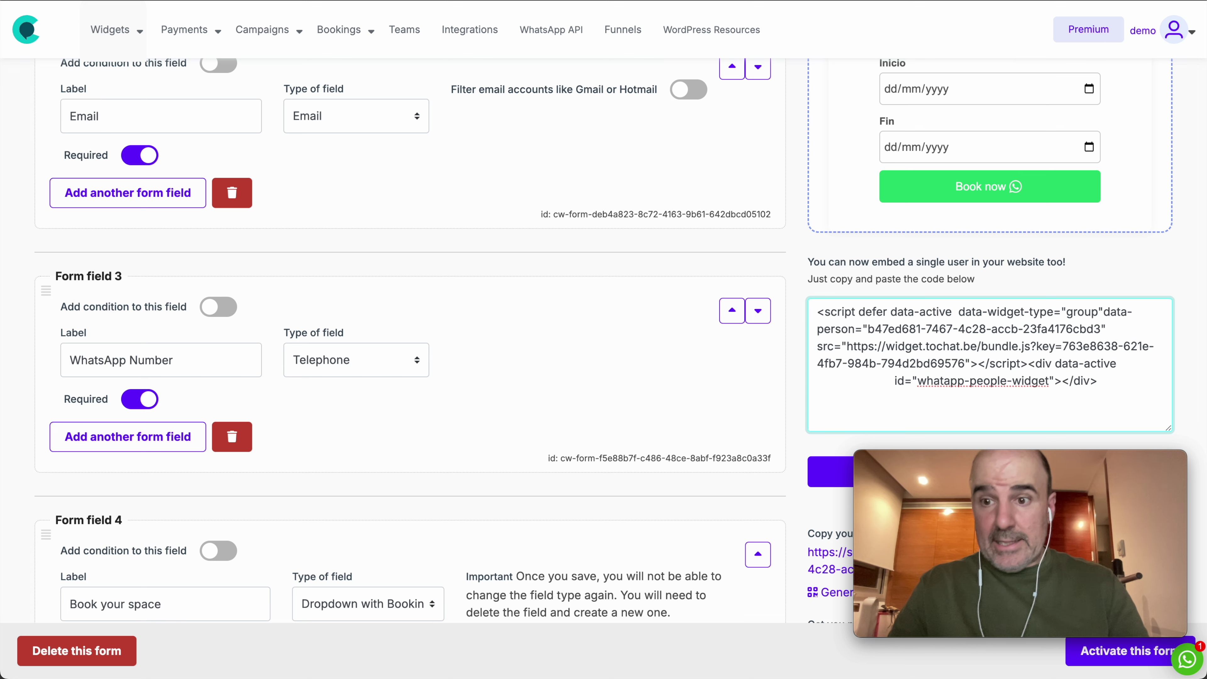
key(shift+Down)
key(Right)
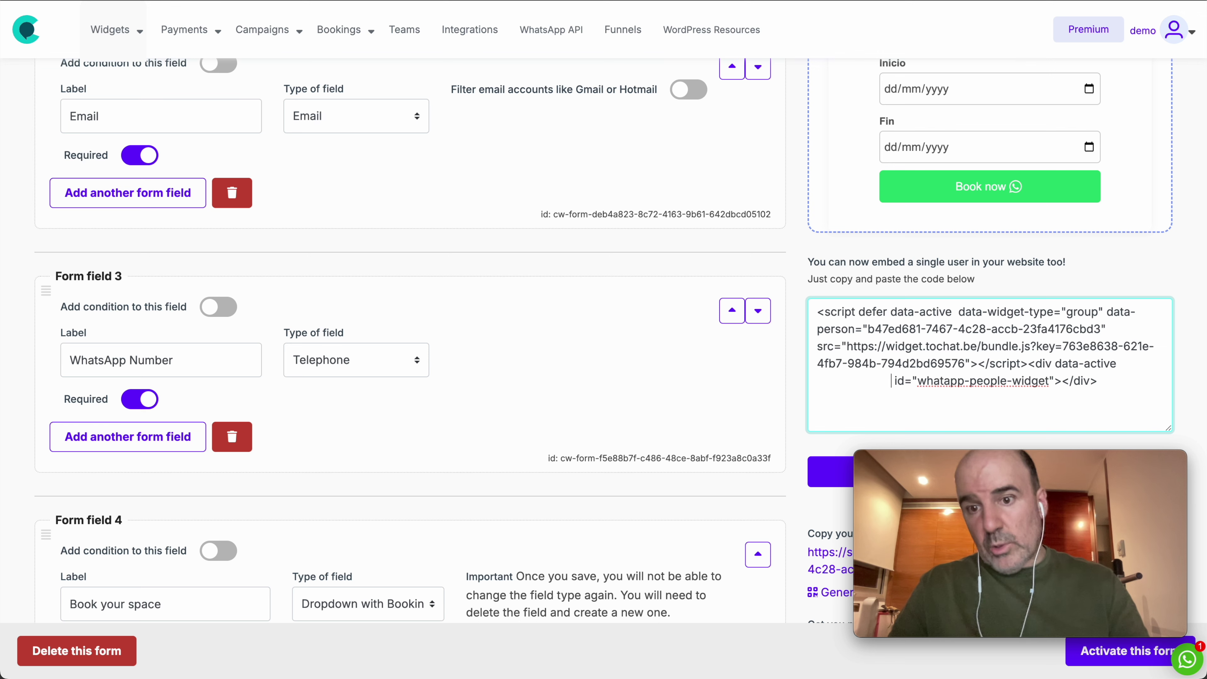
key(shift+Home)
key(BackSpace)
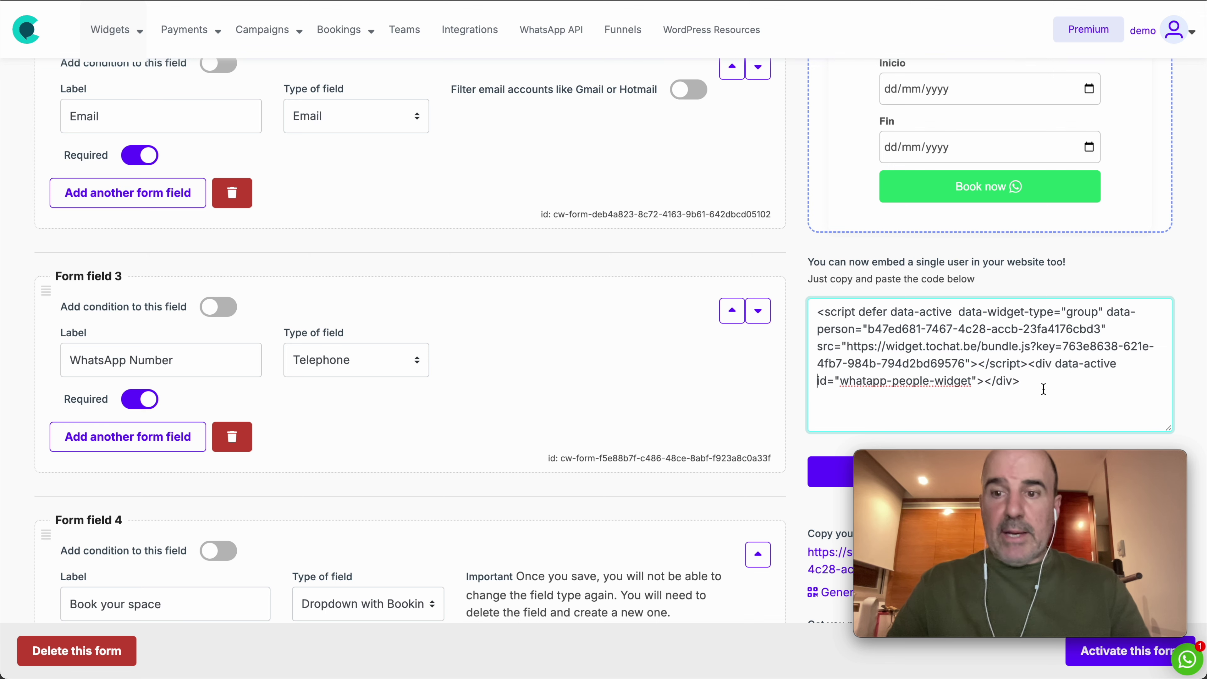
scroll(998, 393, up, 10)
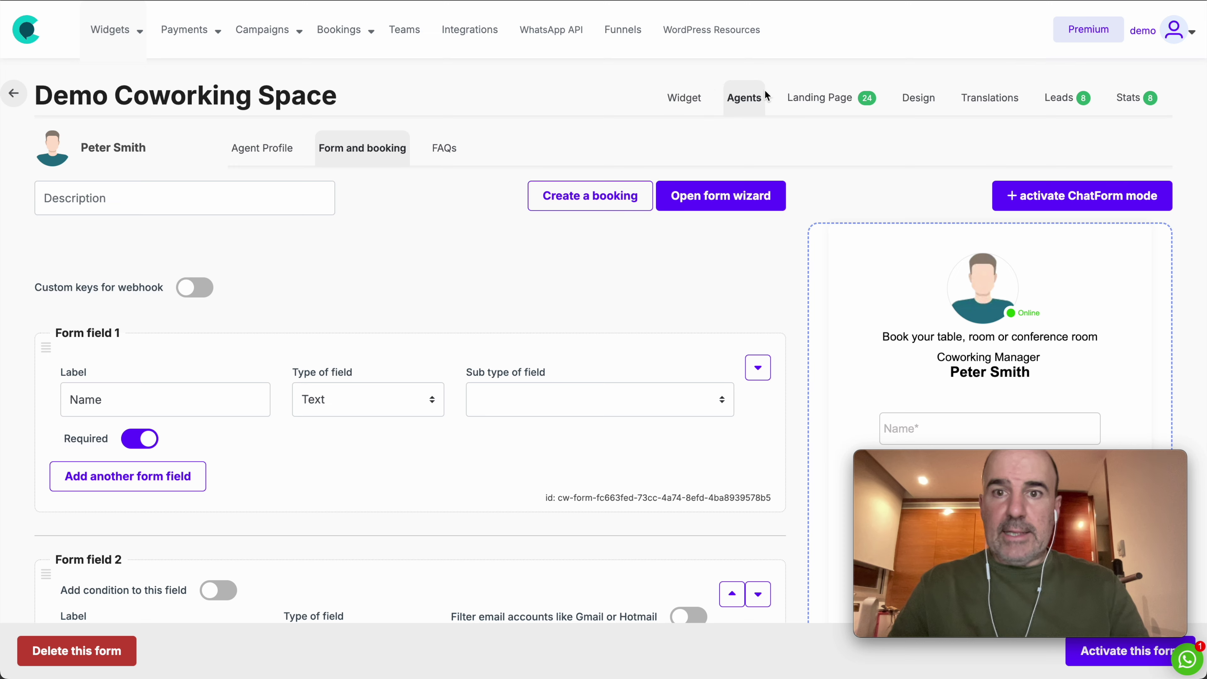
Step: Edit the existing booking agent, replace its person name with 'Reservas', and save
click(750, 100)
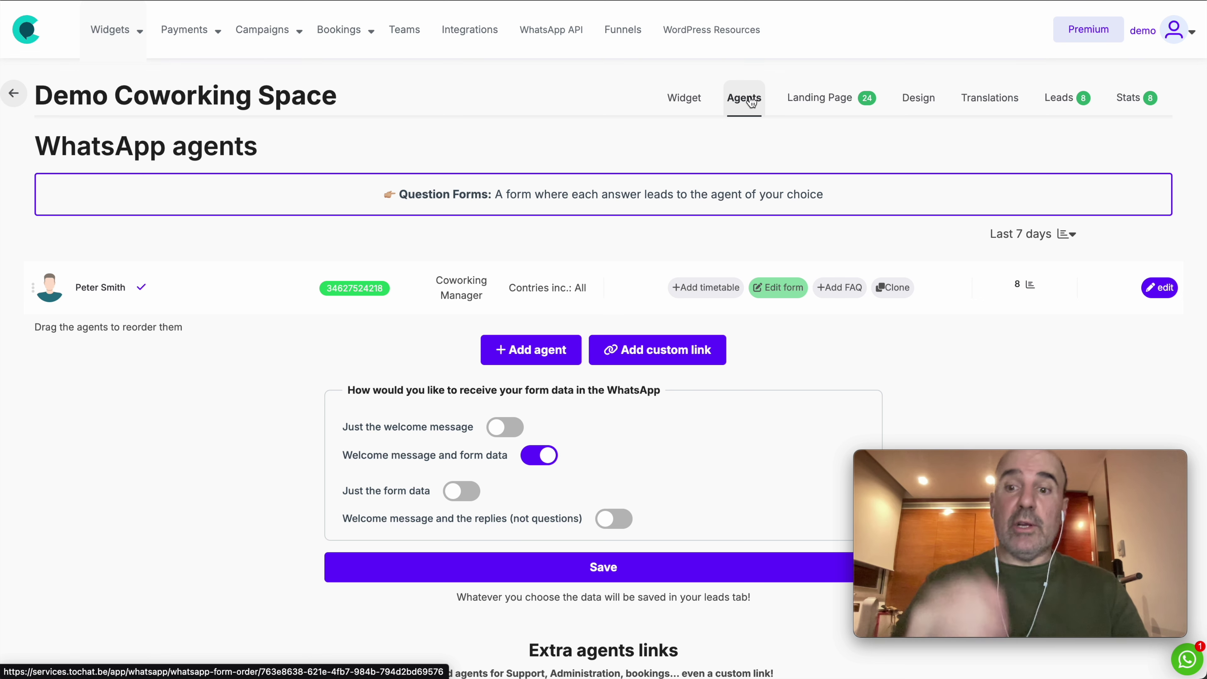
click(684, 106)
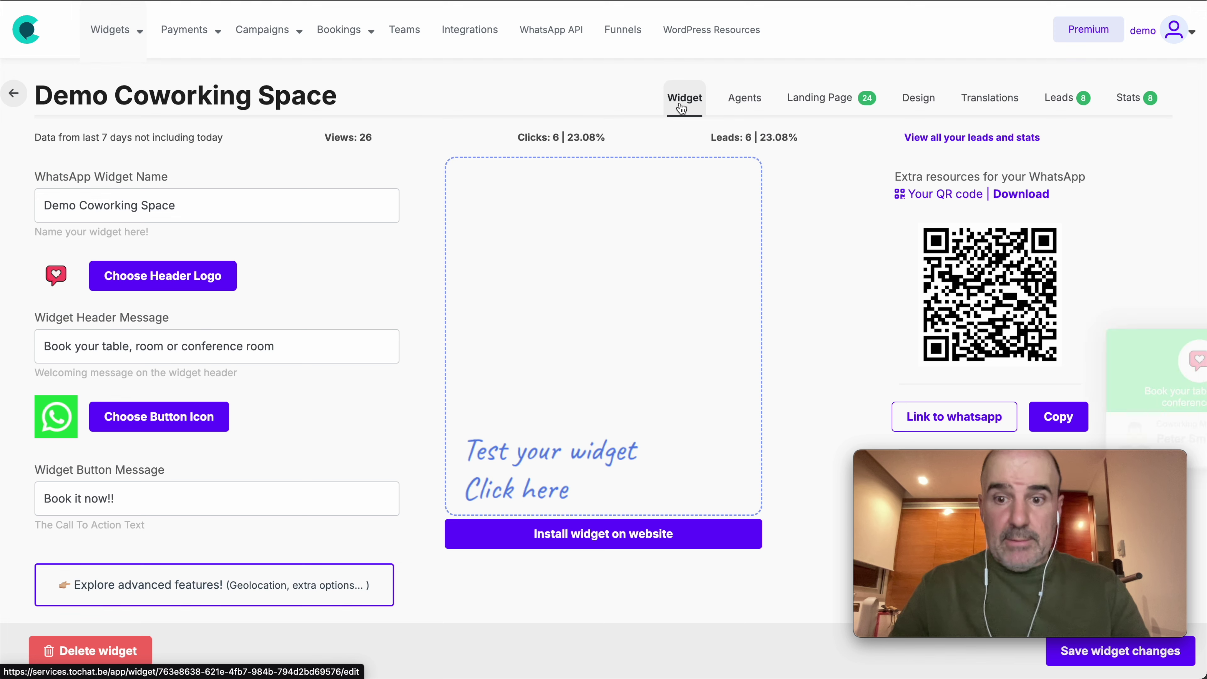
click(744, 98)
click(1159, 287)
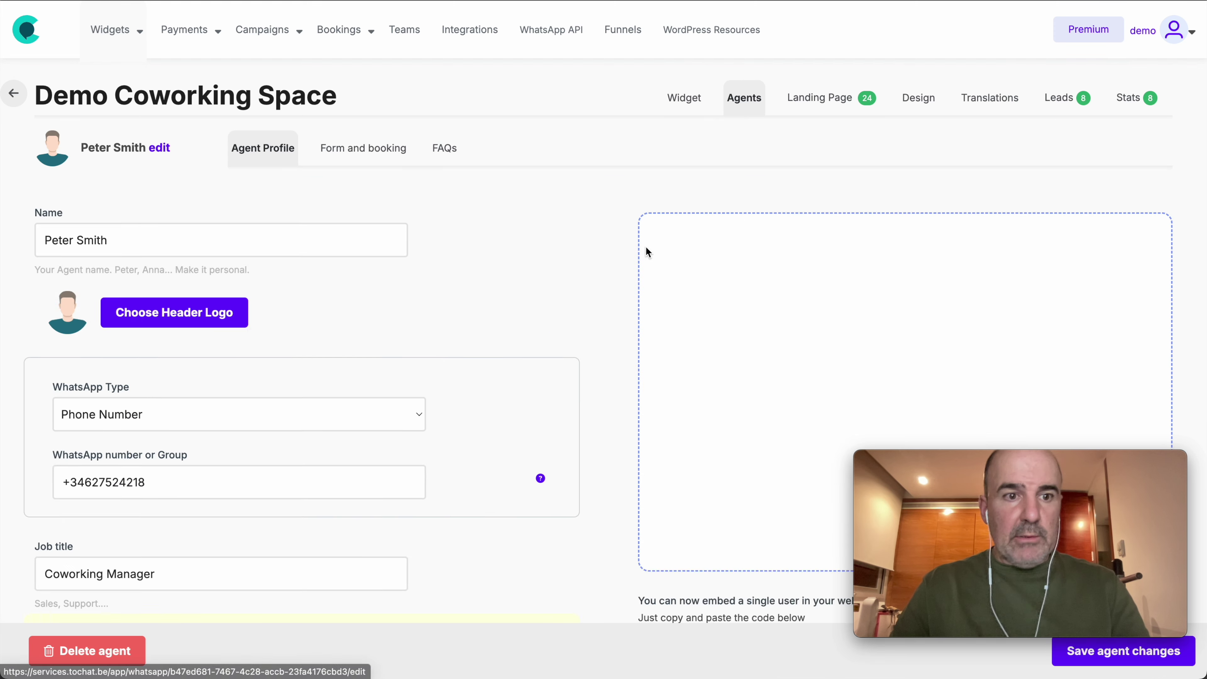
click(159, 147)
triple_click(124, 235)
text(Reservas)
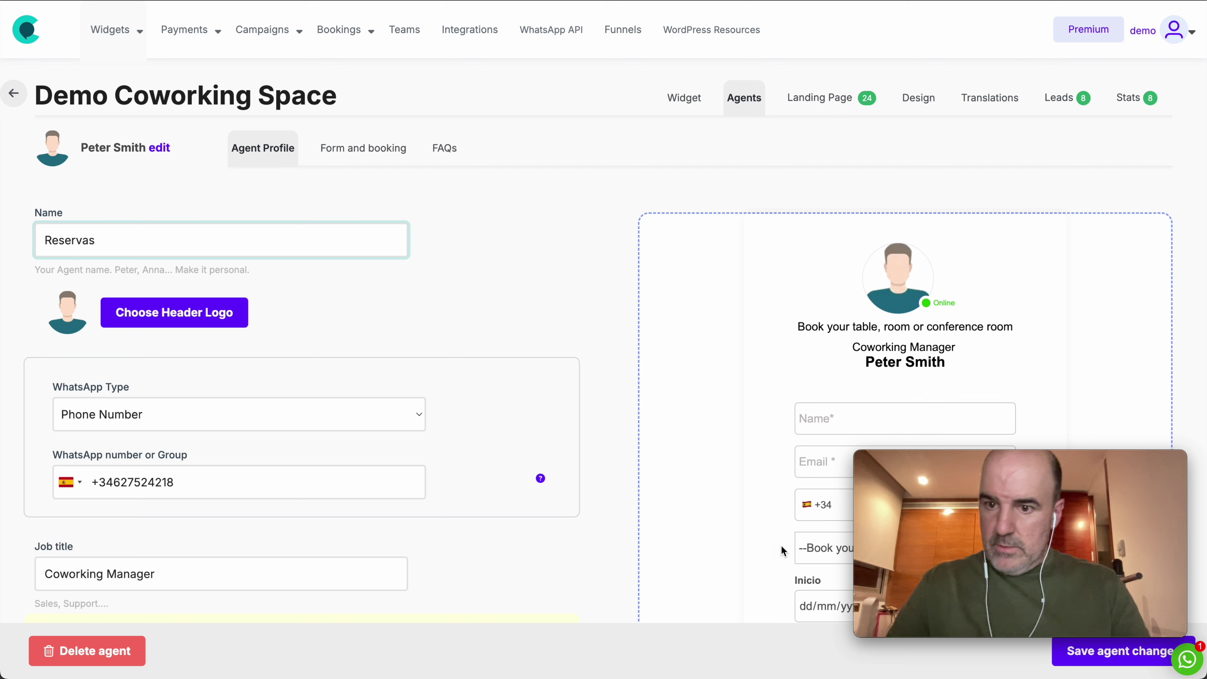
key(Return)
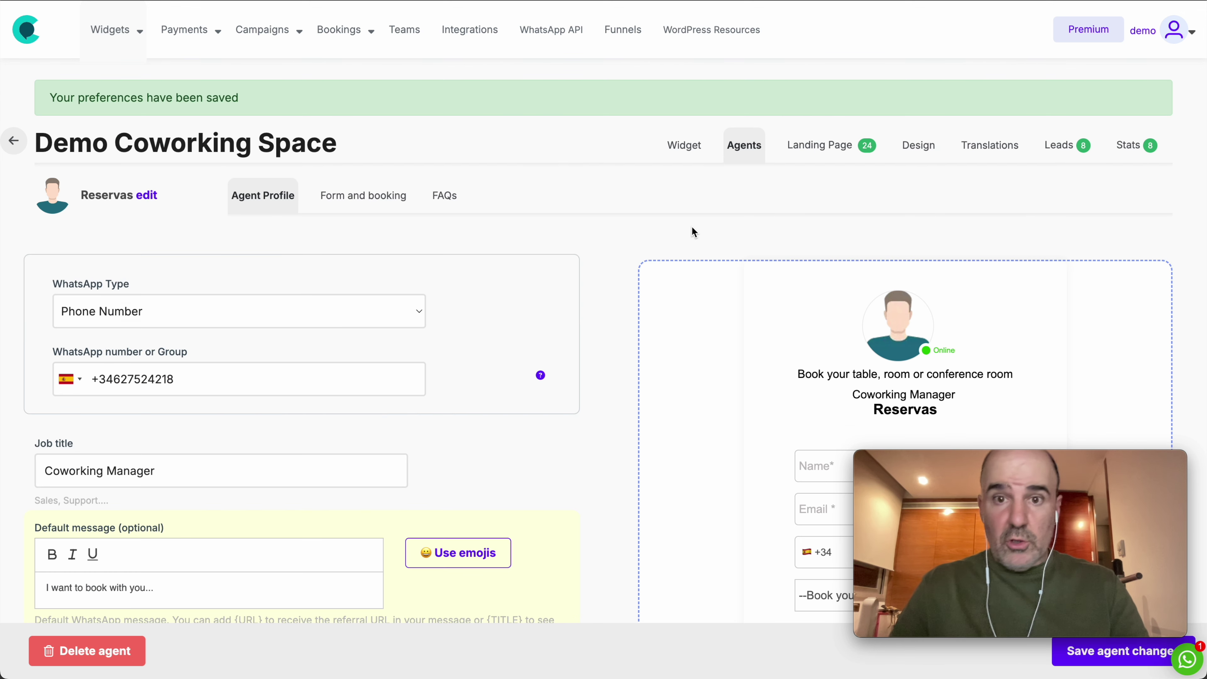
Step: Start a new agent named 'Atención al cliente (dudas y consultas)'
click(741, 149)
click(531, 350)
click(318, 247)
text(Atención al cliente)
click(433, 330)
scroll(414, 314, down, 10)
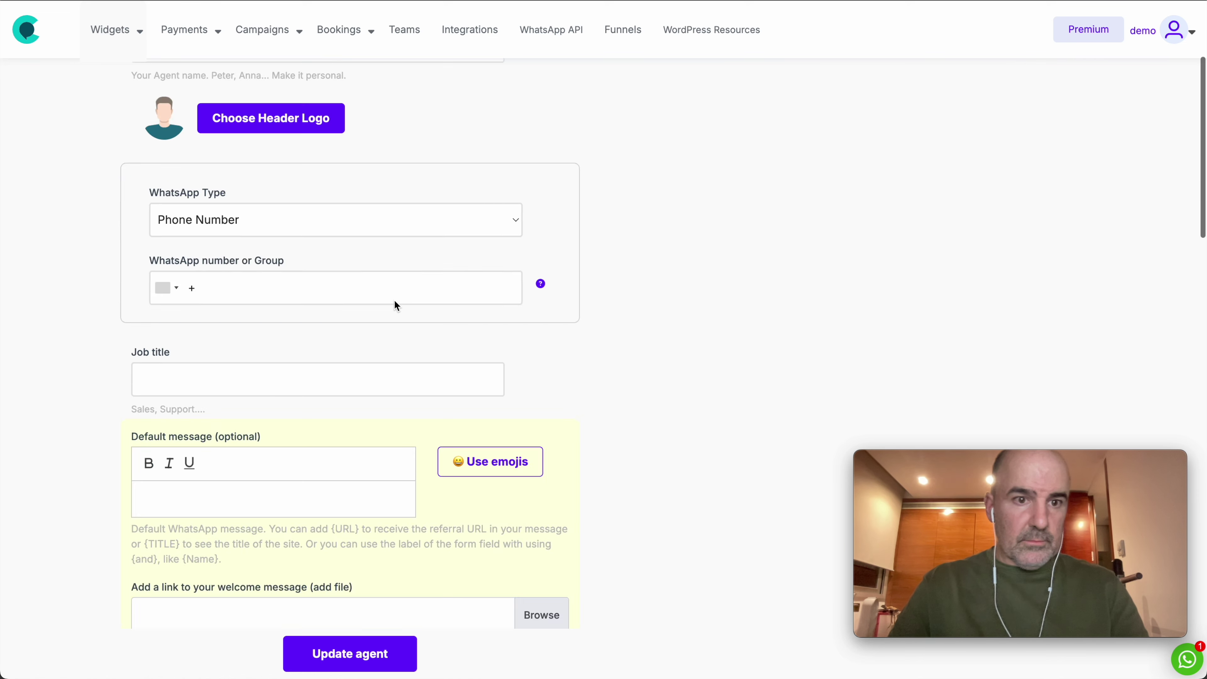
scroll(332, 262, up, 10)
click(285, 241)
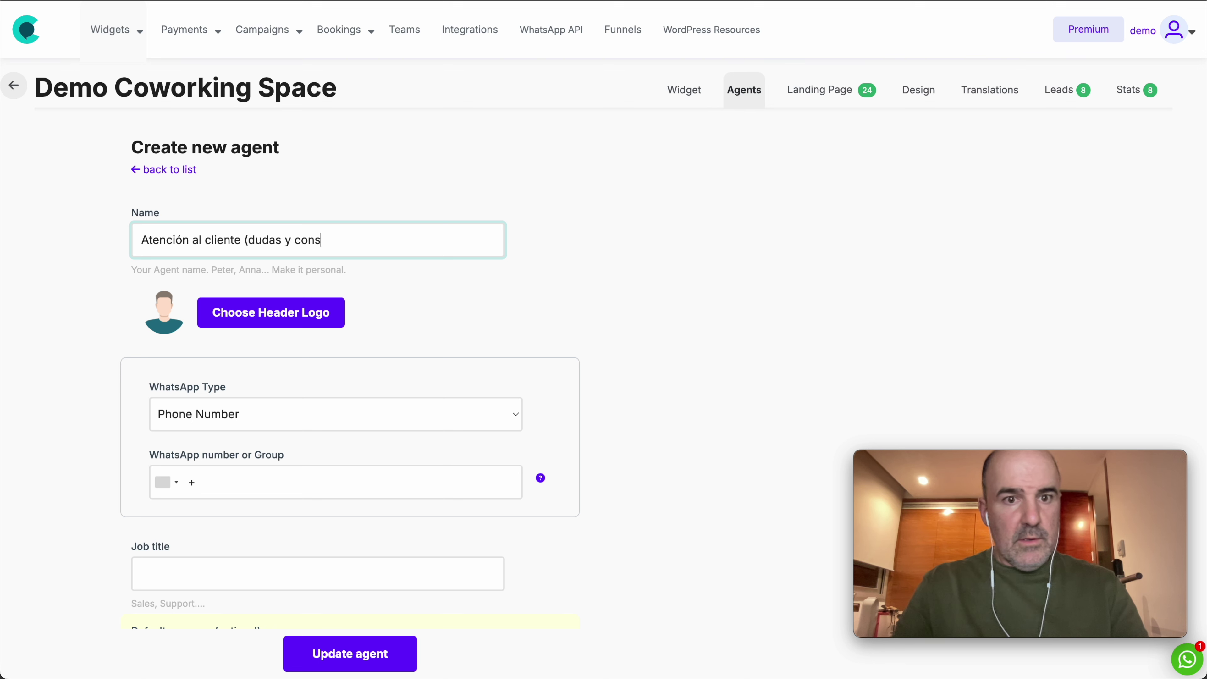
text((dudas y consultas))
Step: Give the new agent the blonde avatar and the WhatsApp number, then create it
click(339, 312)
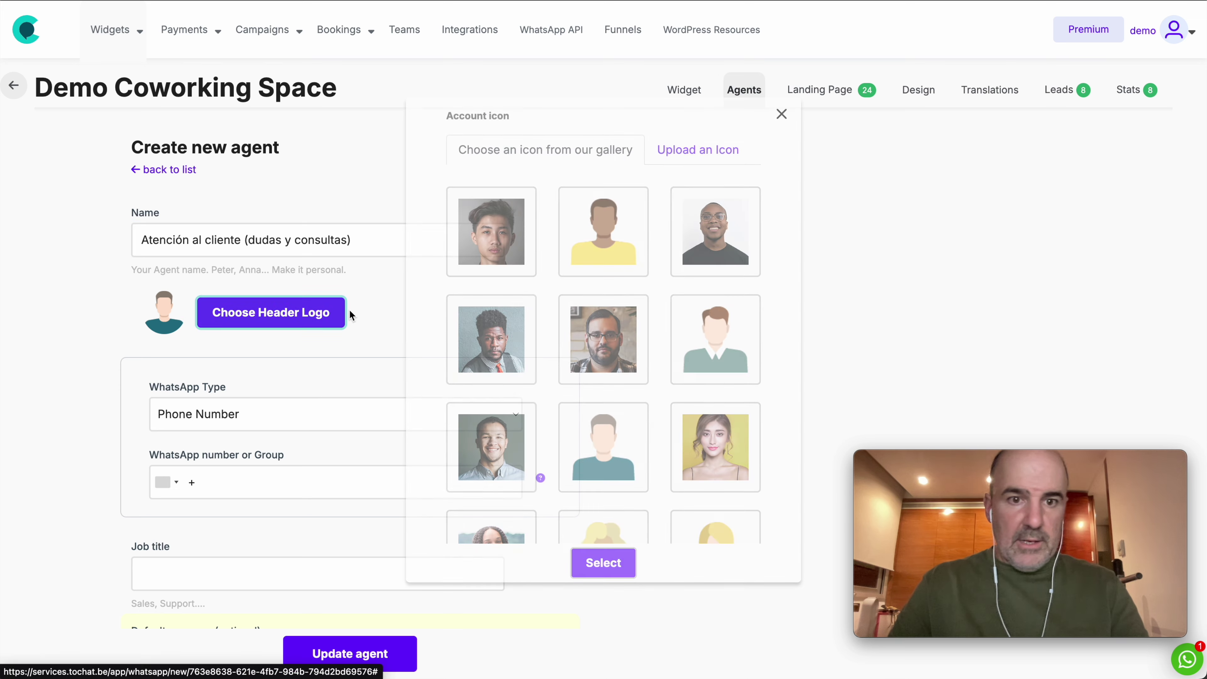
scroll(607, 442, down, 3)
click(607, 442)
click(602, 563)
click(361, 484)
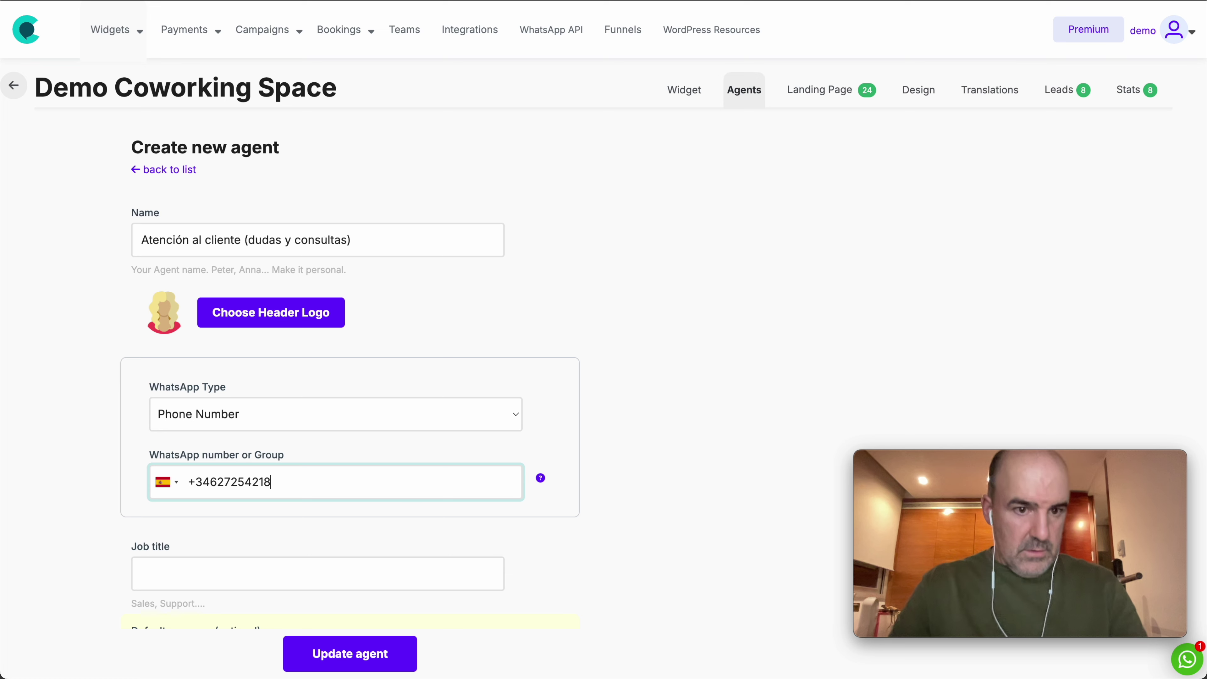
scroll(422, 502, down, 1)
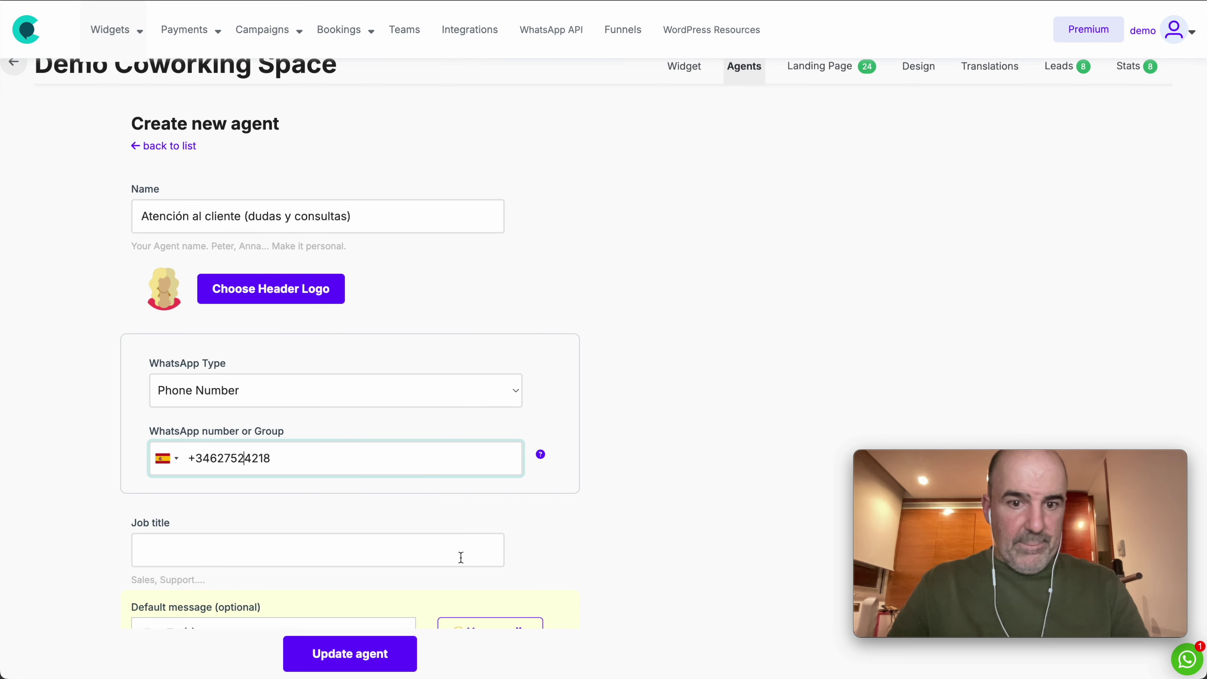
click(444, 549)
click(396, 653)
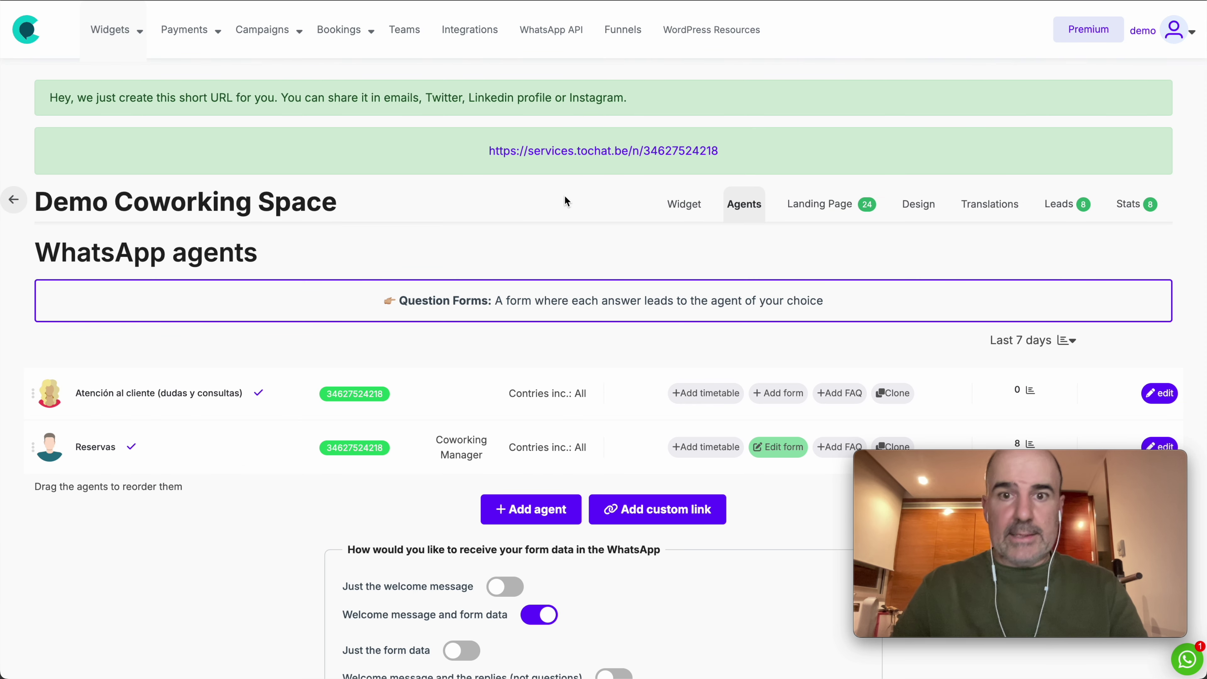
click(686, 215)
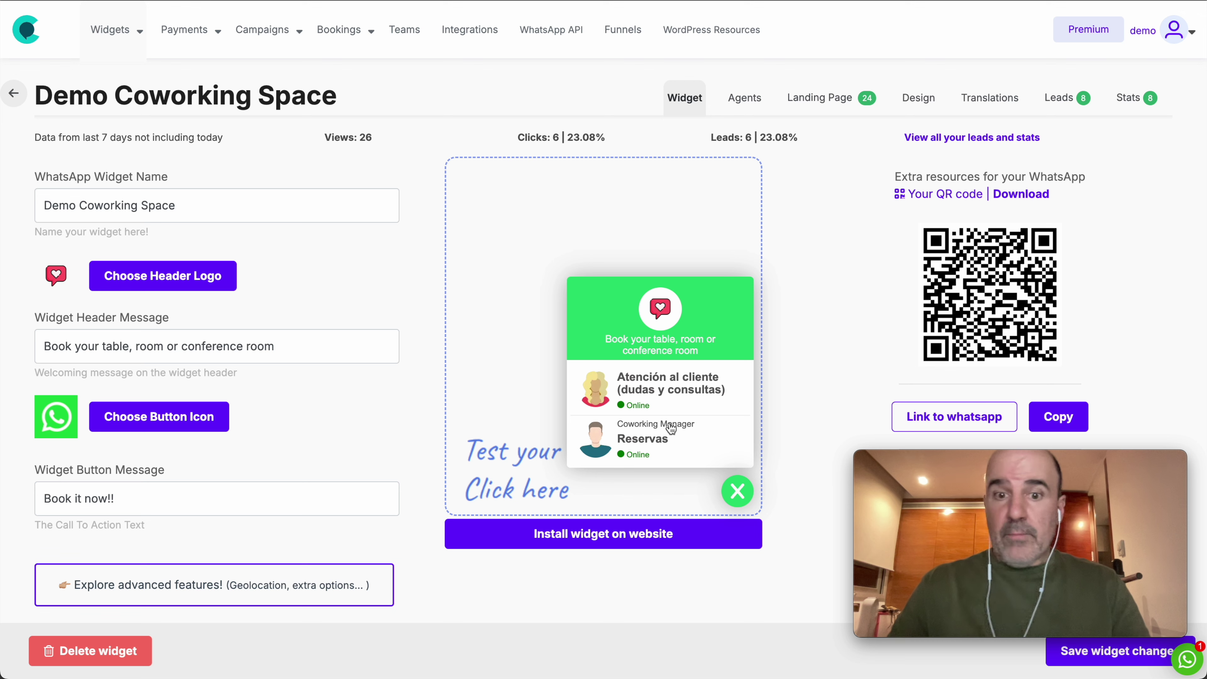
click(648, 444)
scroll(611, 314, down, 2)
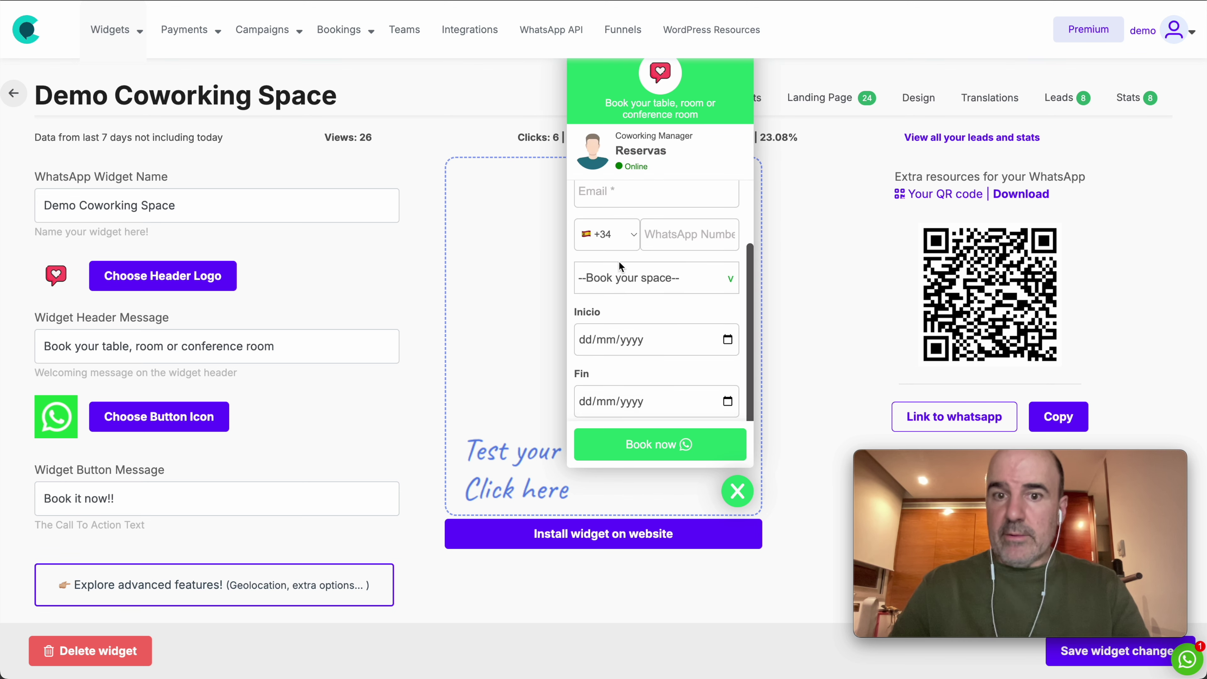
scroll(636, 337, up, 2)
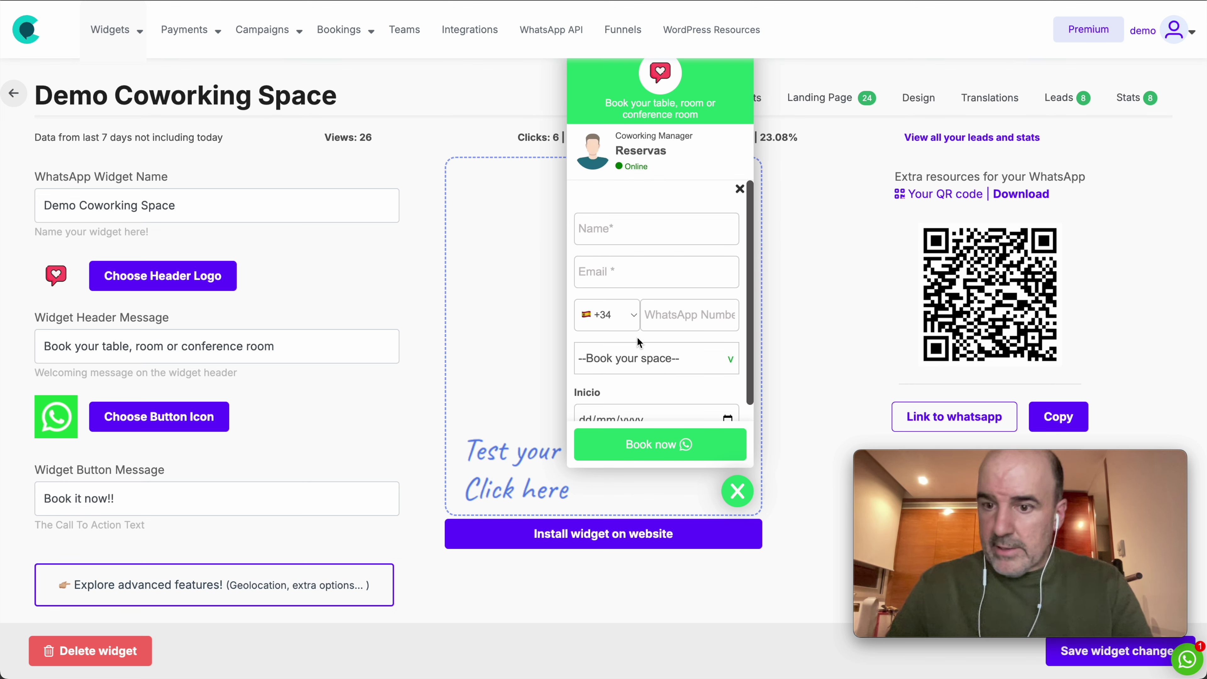
click(739, 482)
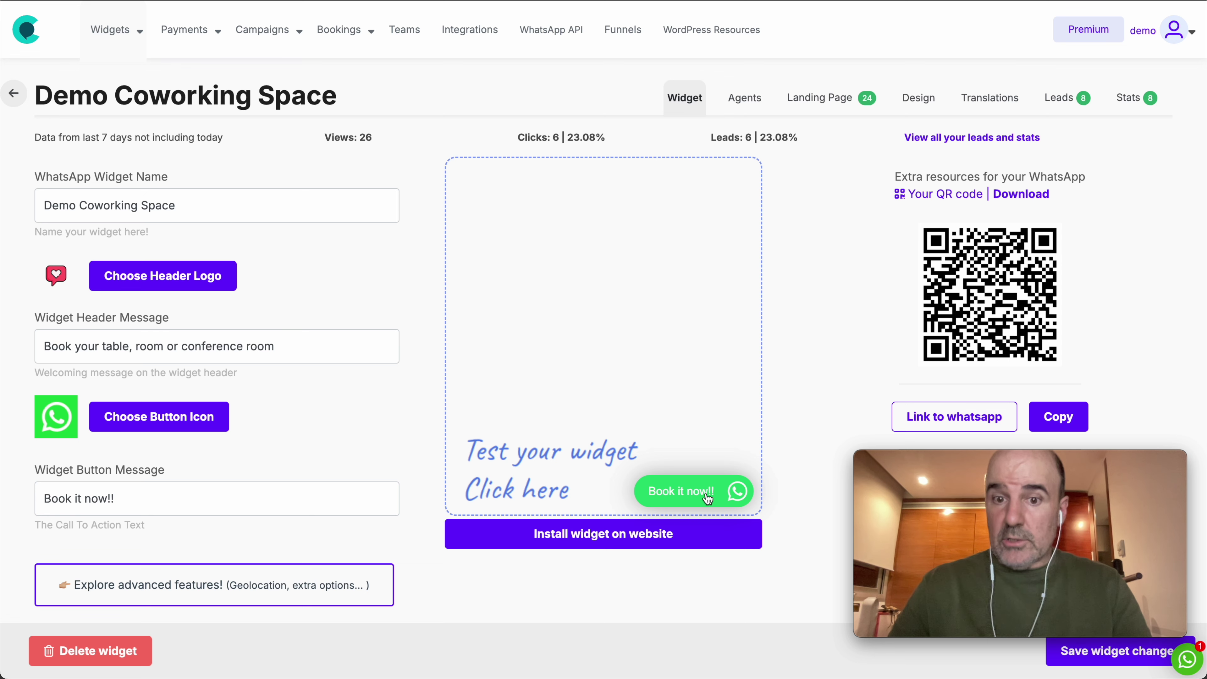
click(708, 497)
click(738, 190)
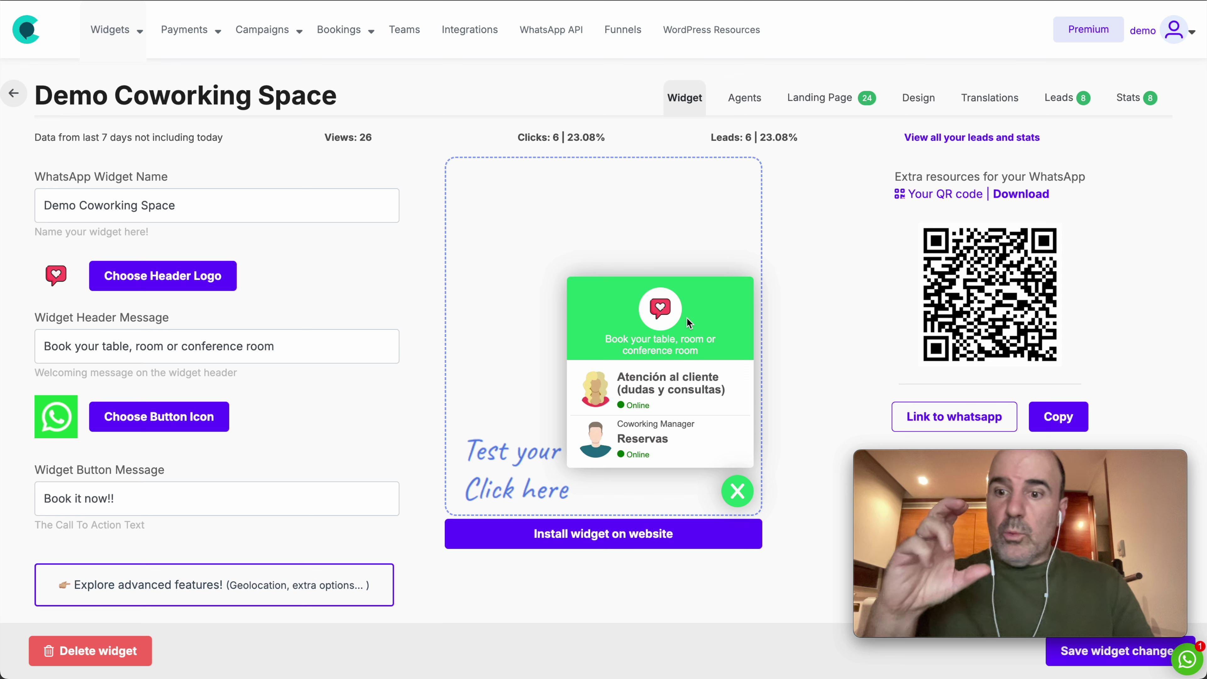
click(641, 463)
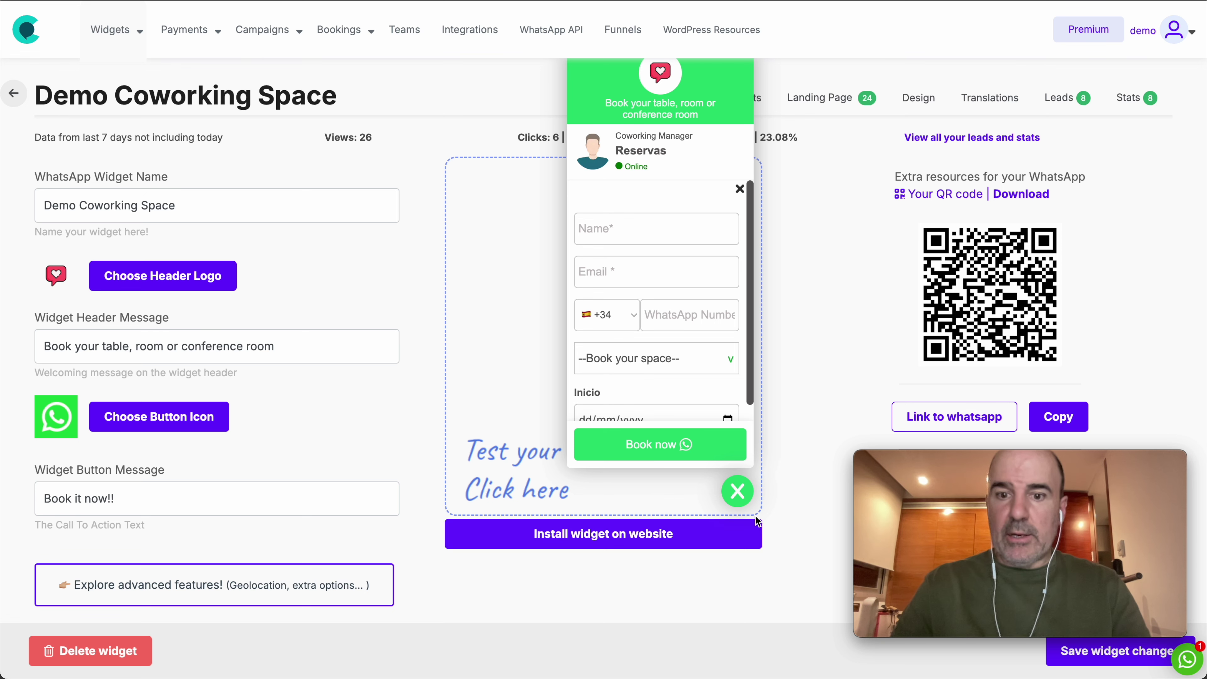
click(745, 502)
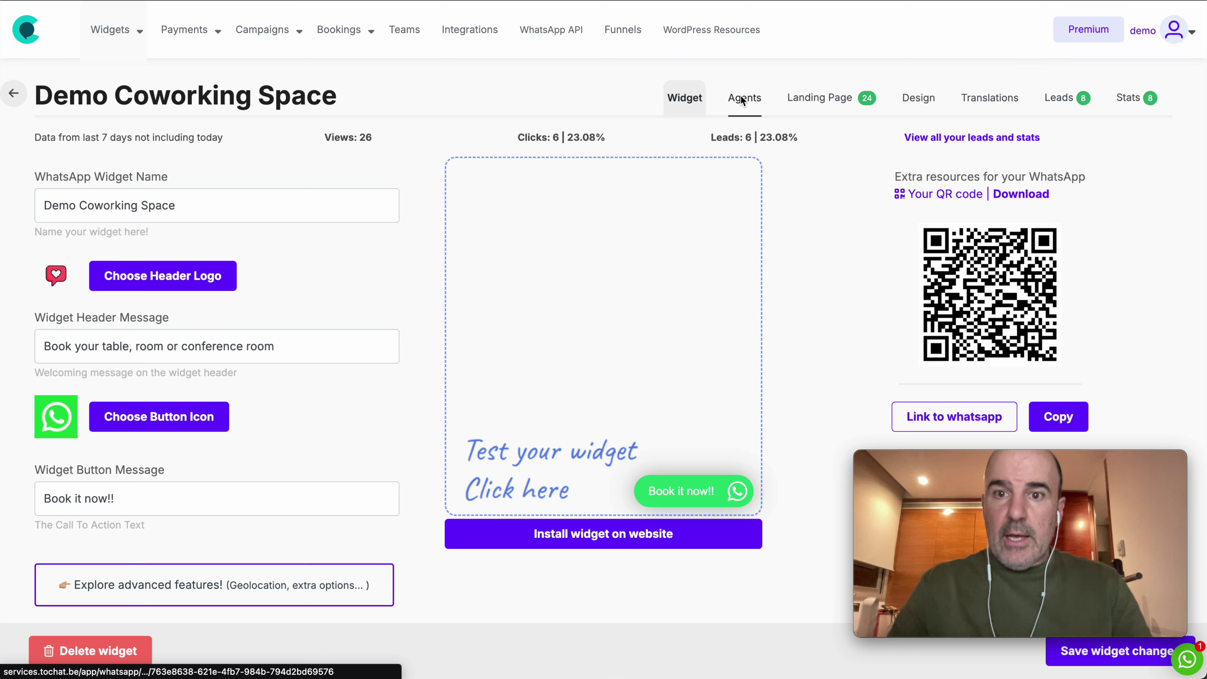
click(741, 98)
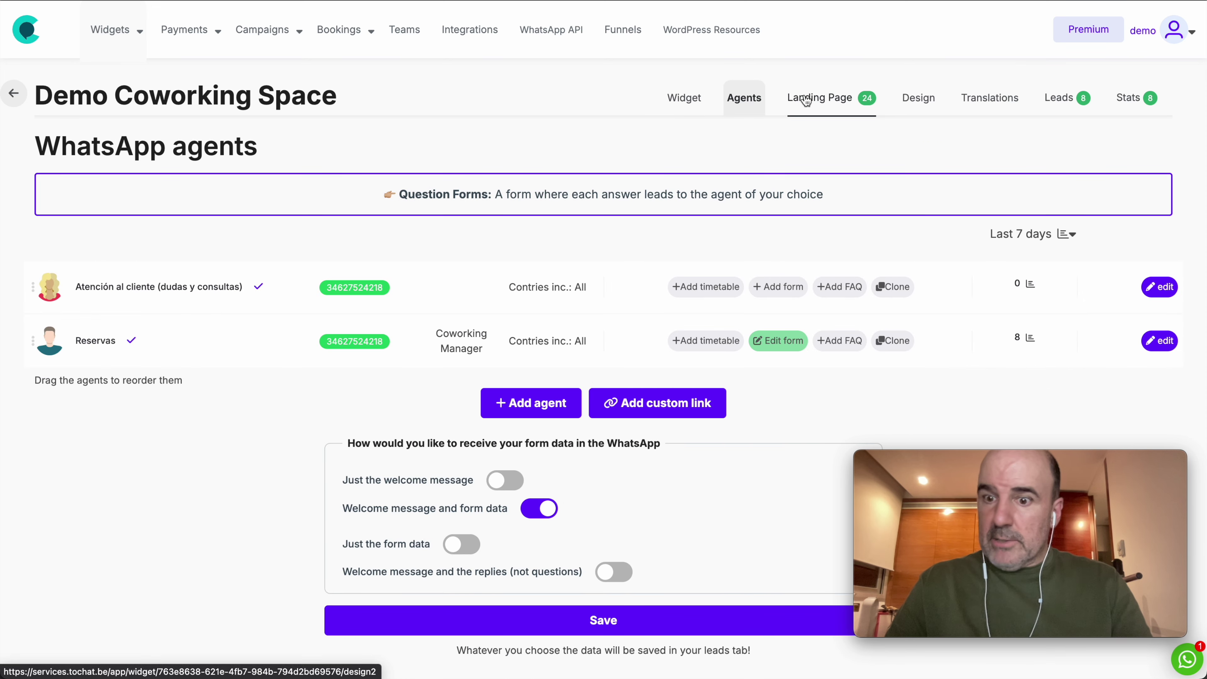
Step: Open the live Demo Coworking Space landing page with both agent cards, then switch to the WordPress post
click(807, 97)
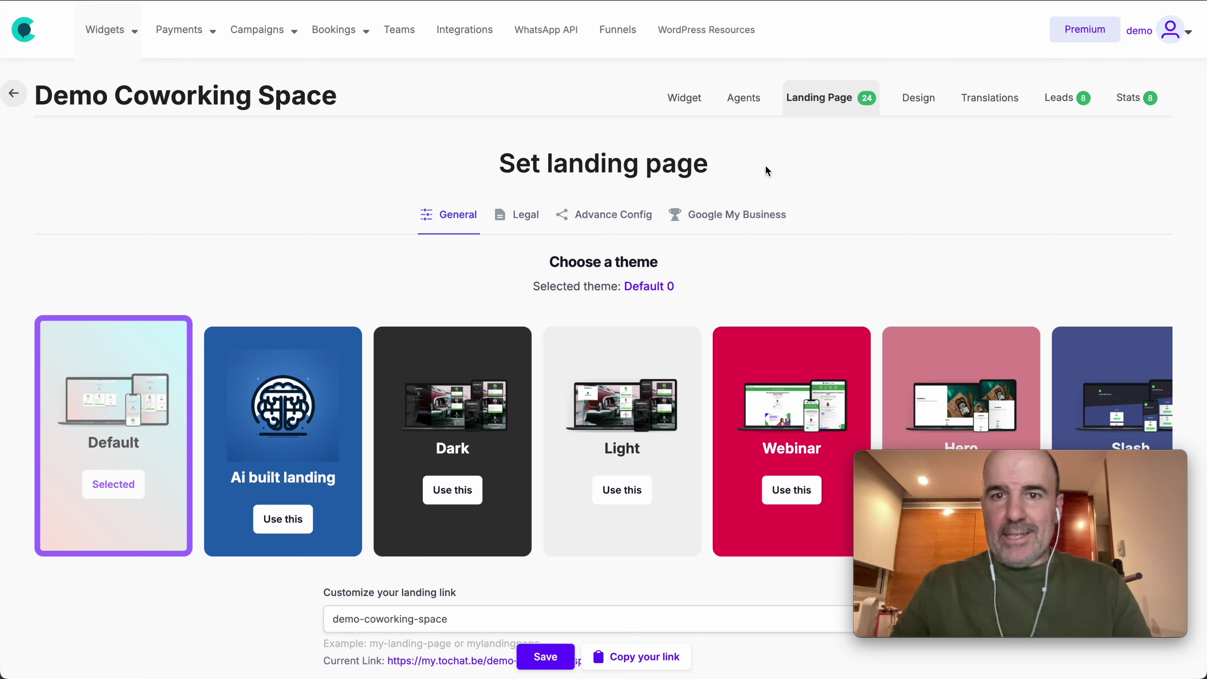
scroll(671, 261, down, 4)
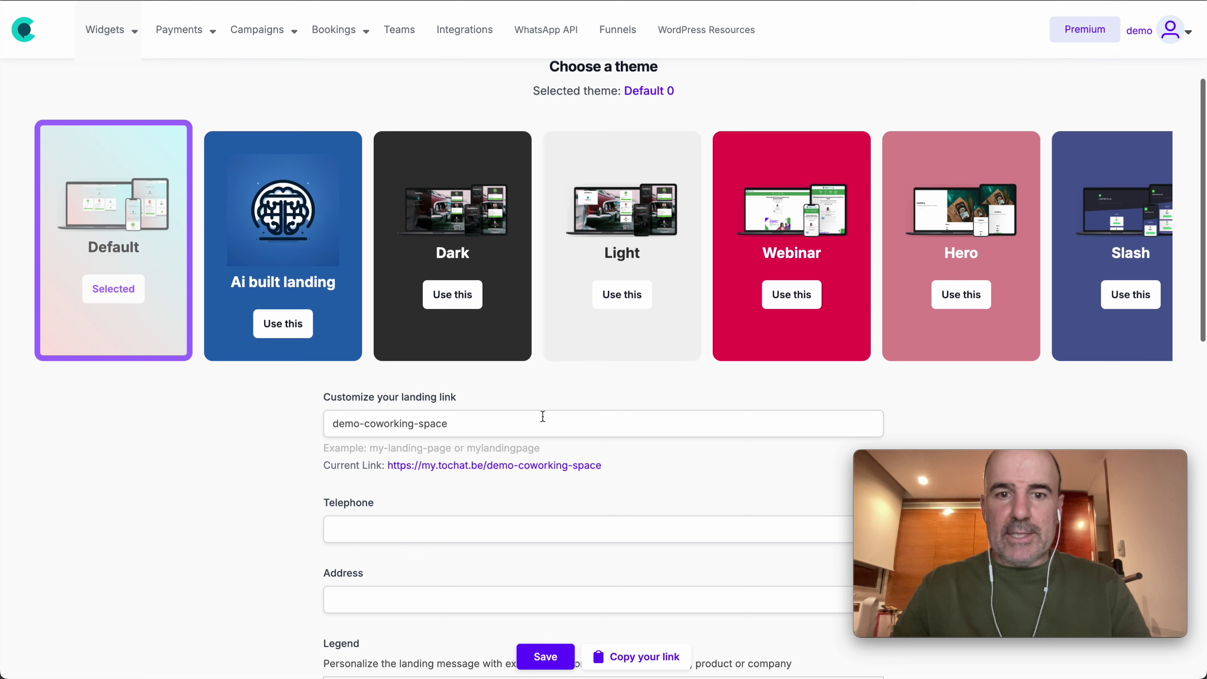
click(534, 465)
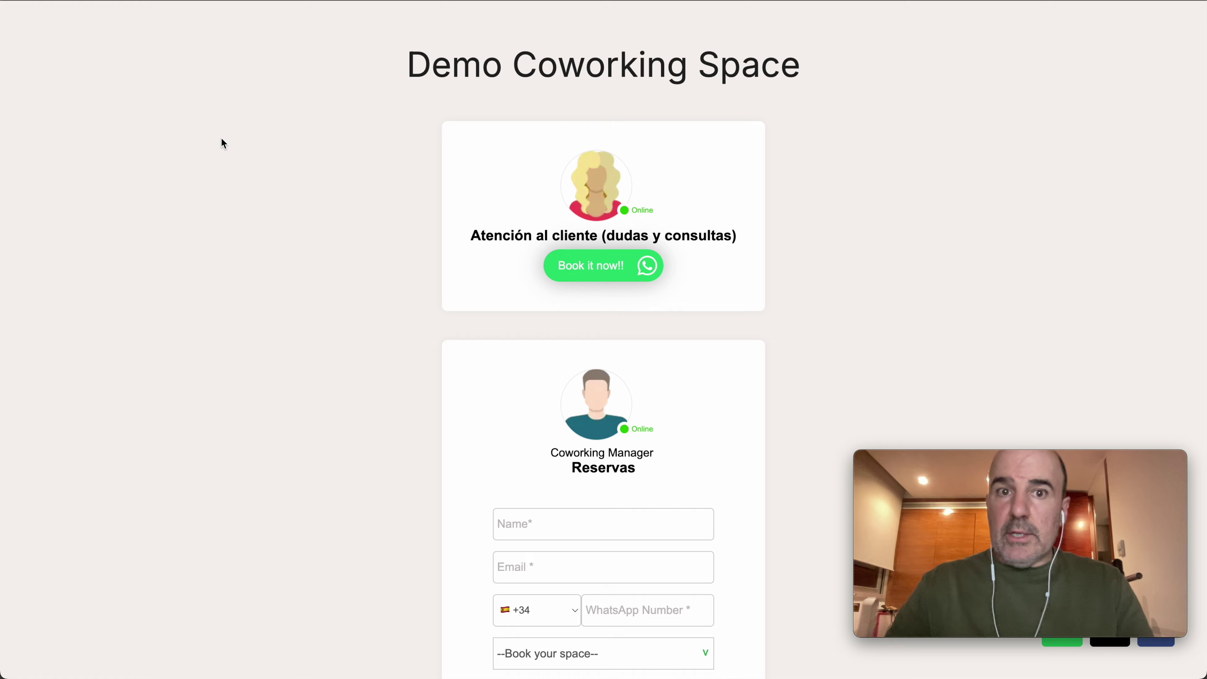
key(super+w)
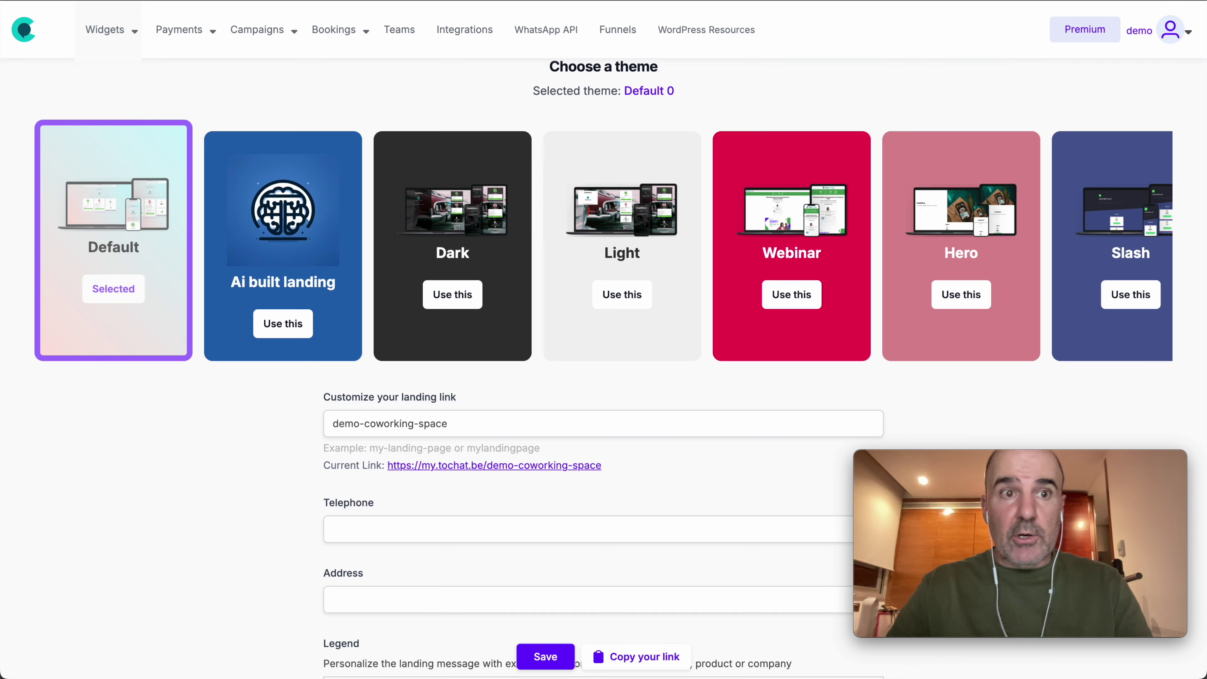
key(super+w)
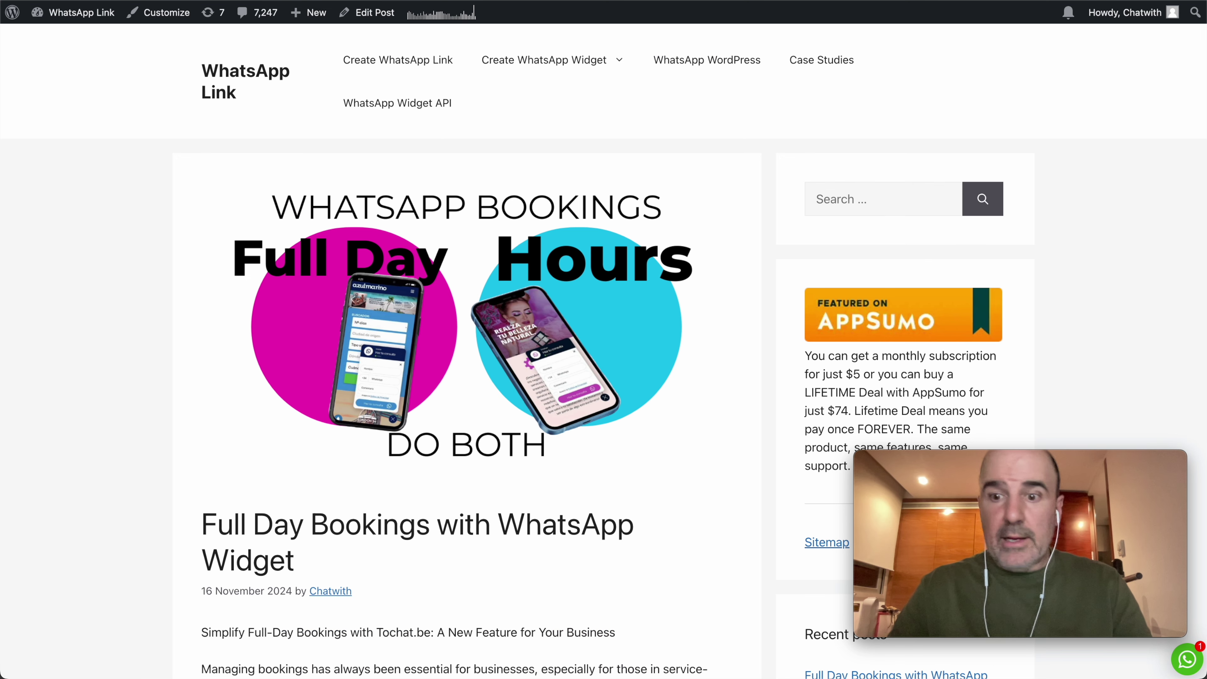